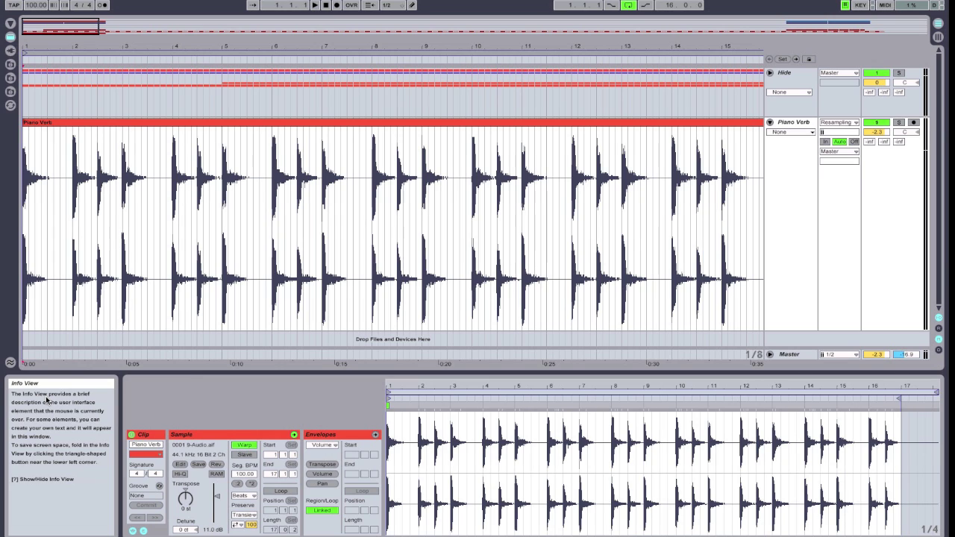
Step: Start playback to hear the Piano Verb loop spanning bars 1 to 17
key(space)
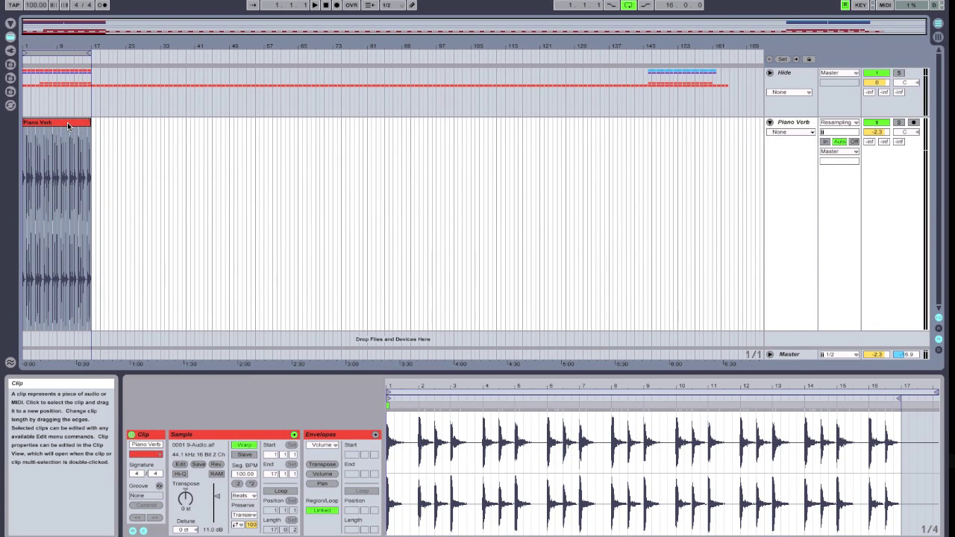
Step: Duplicate the Piano Verb clip, move the copy to bar 65, colour it cyan, and loop it
key(super+d)
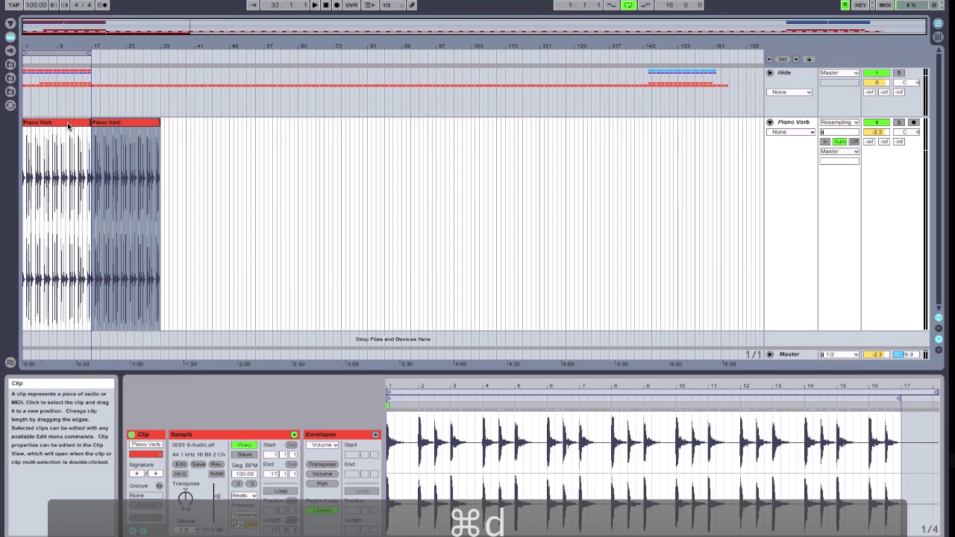
drag(114, 121, 322, 124)
right_click(322, 124)
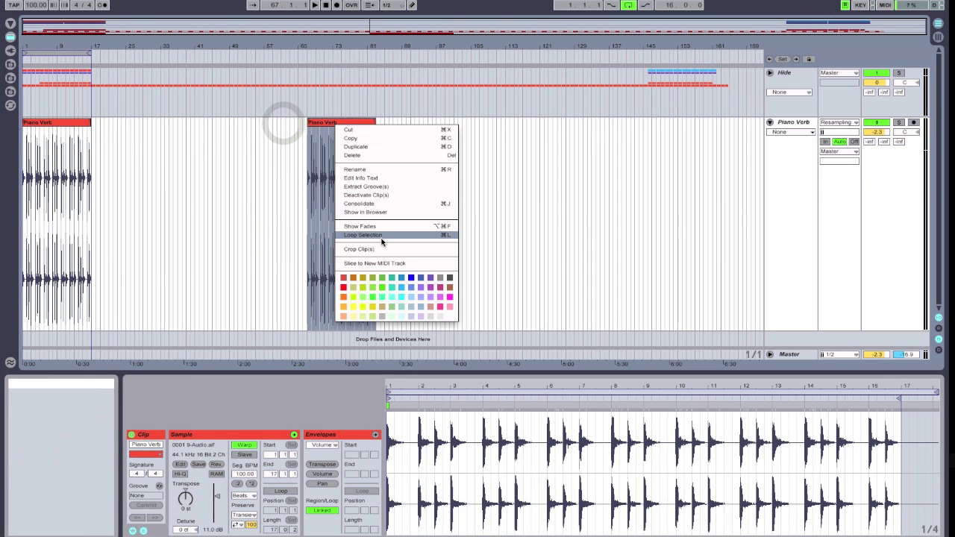
click(397, 297)
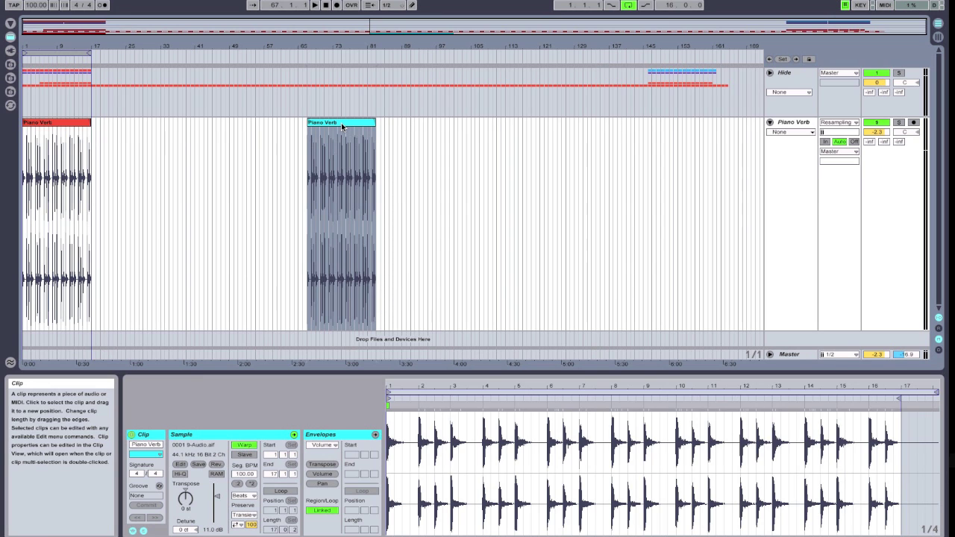
key(super+l)
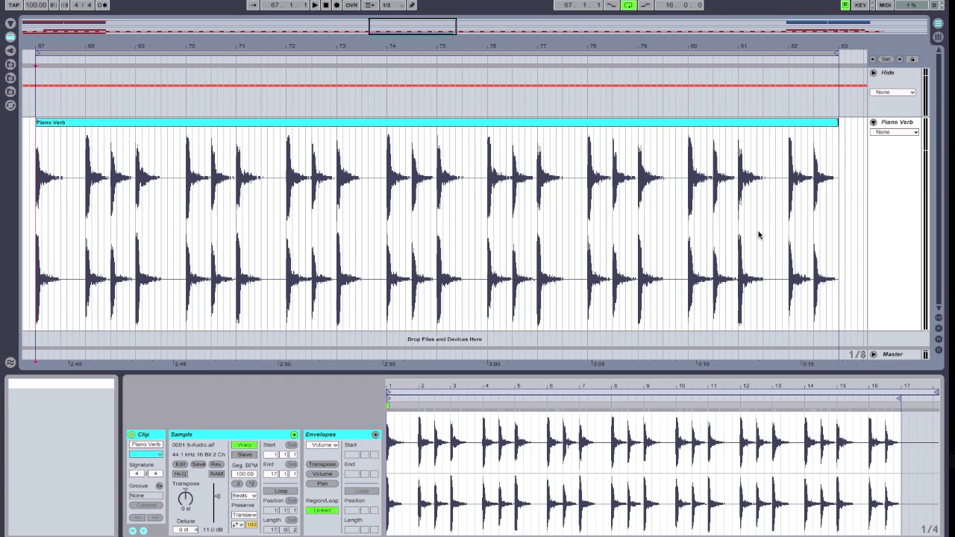
Step: Select a short range at the cyan clip's start and split it into its own slice
click(53, 208)
mouse_move(47, 209)
mouse_down()
mouse_move(57, 202)
mouse_move(37, 209)
mouse_move(51, 212)
mouse_move(37, 208)
mouse_up()
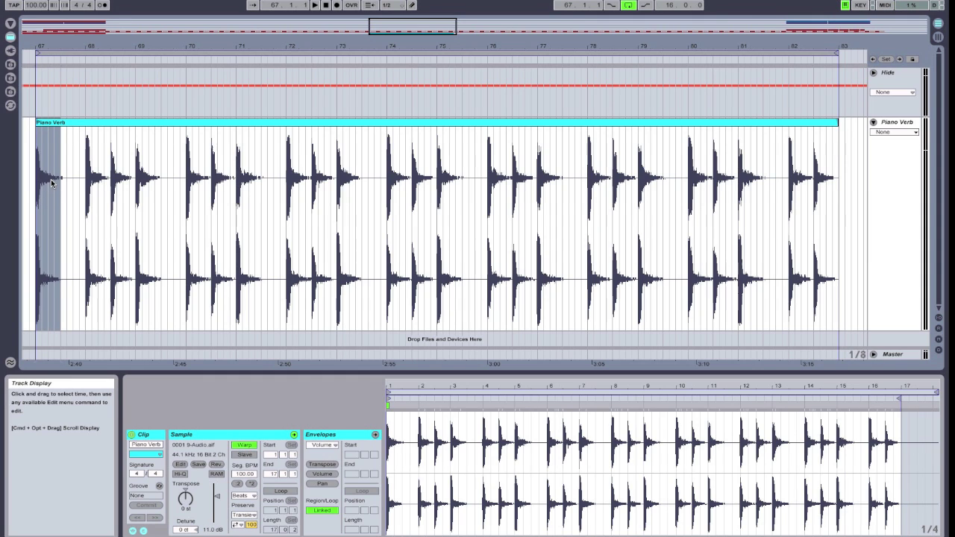
right_click(50, 126)
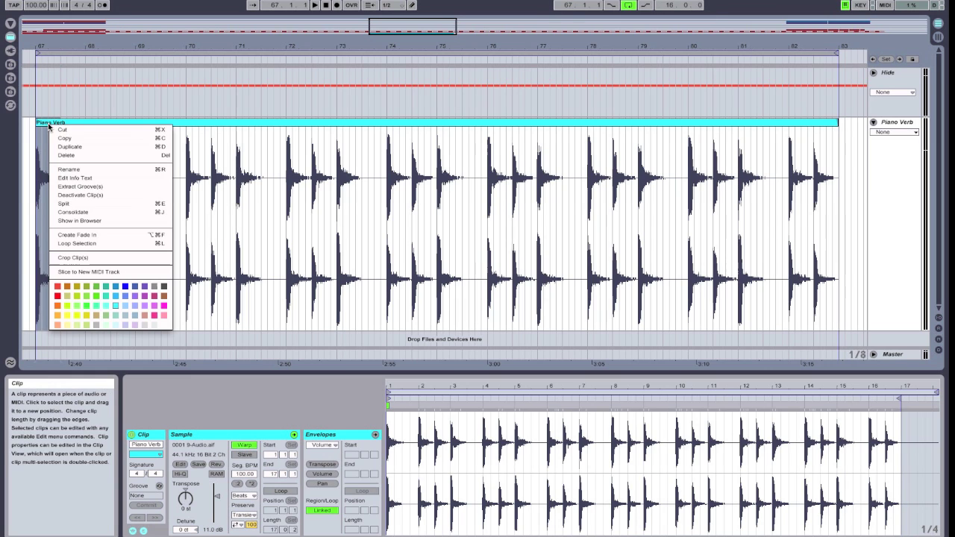
click(80, 205)
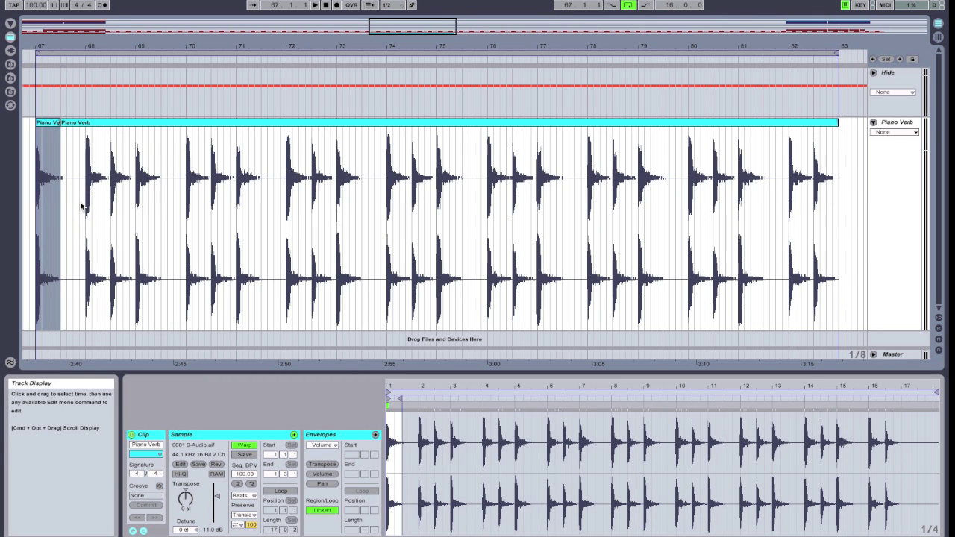
Step: Duplicate the short slice right after itself and play from bar 67
drag(40, 125, 62, 132)
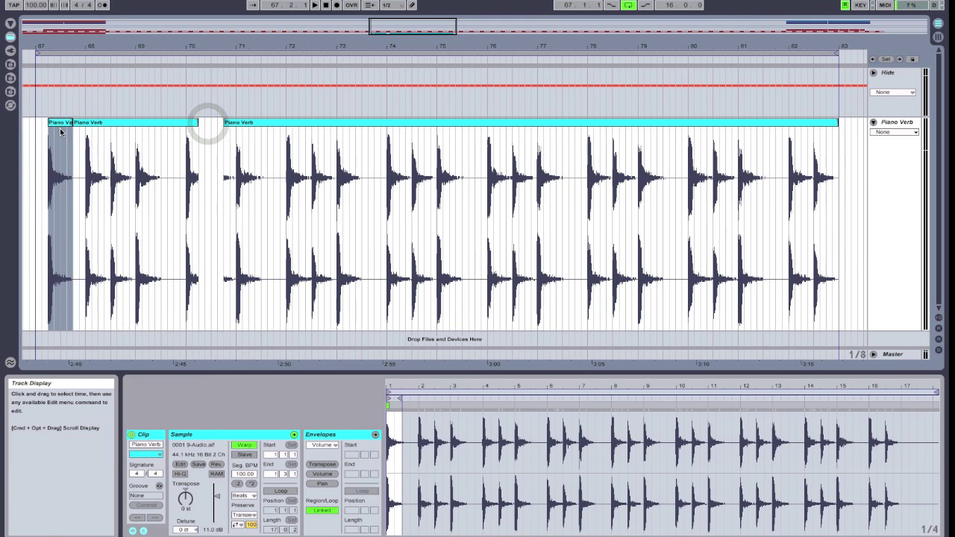
key(super+z)
key(super+z)
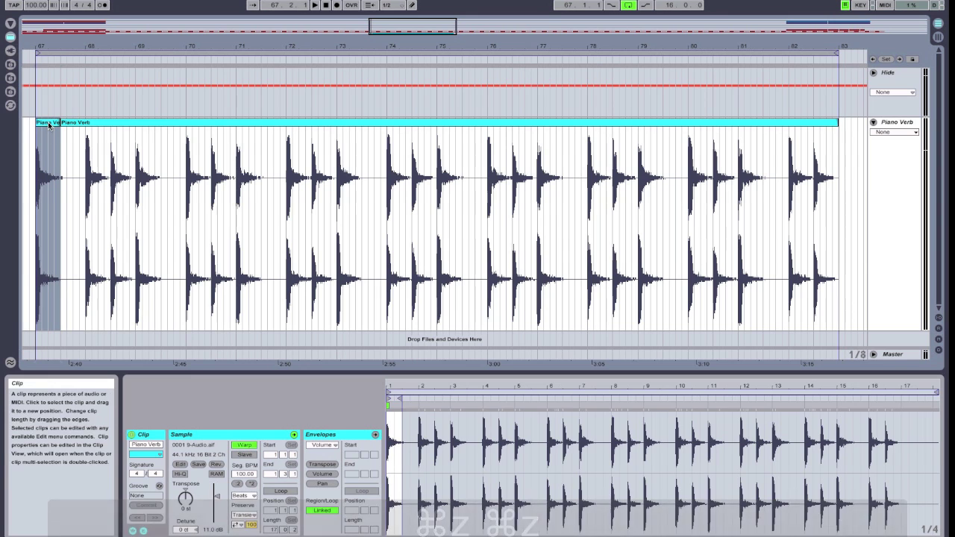
key(super+d)
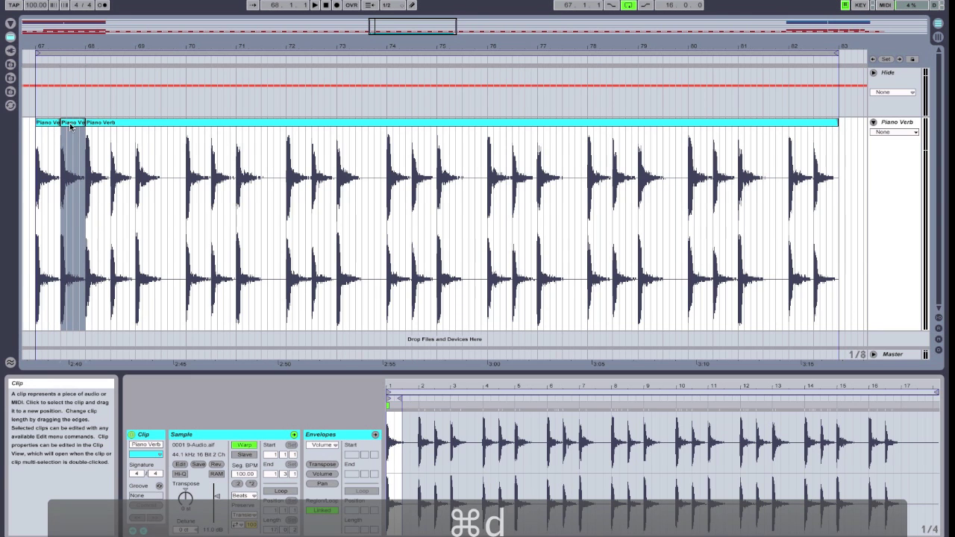
click(30, 58)
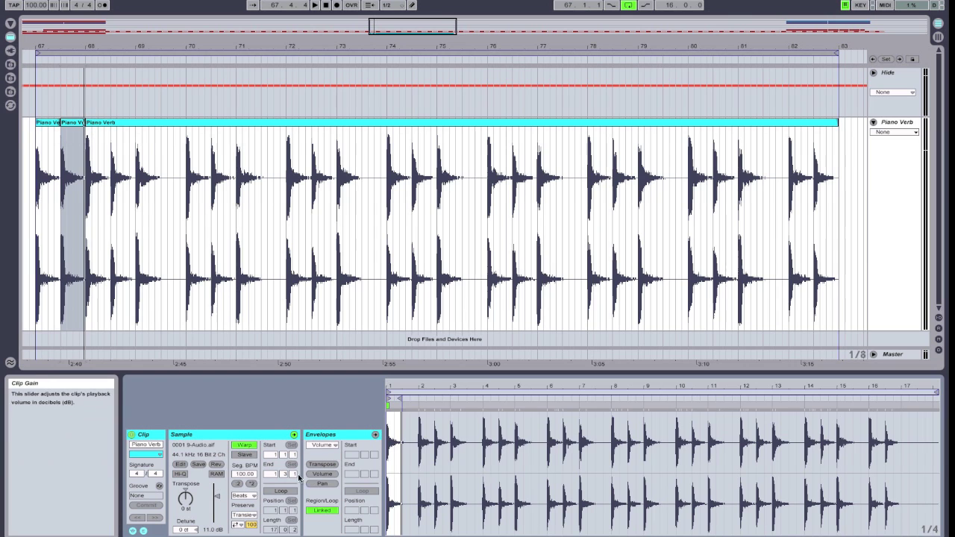
Step: Reverse the duplicated slice's audio and audition it from the clip start
click(216, 466)
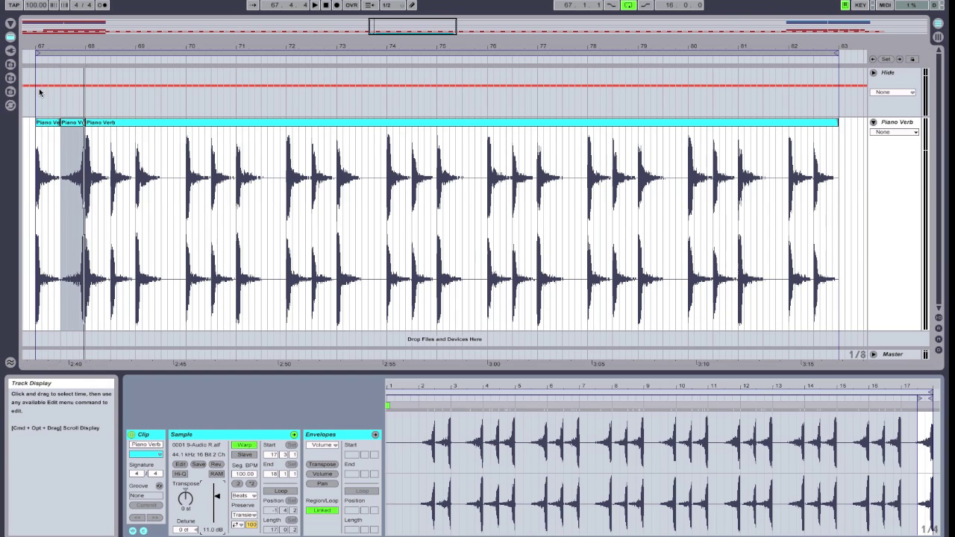
click(35, 60)
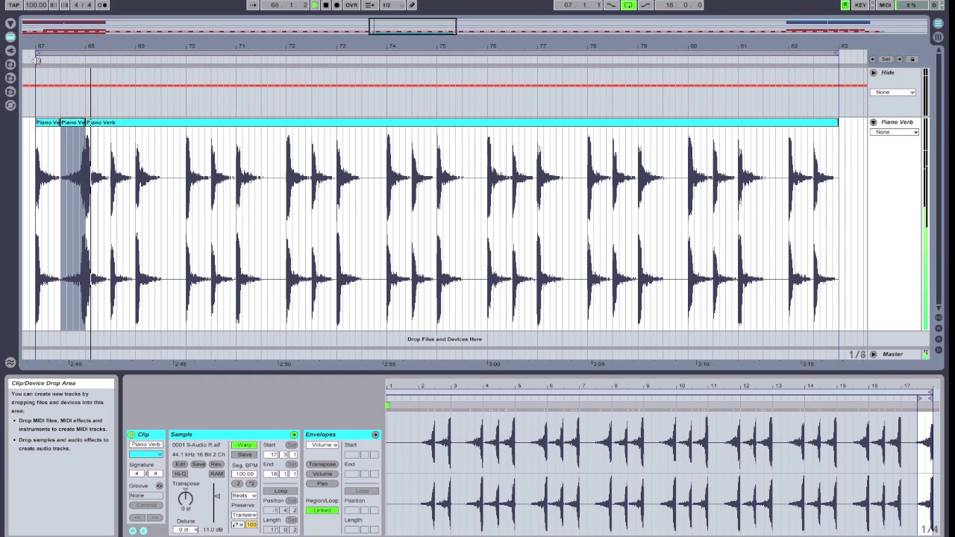
key(space)
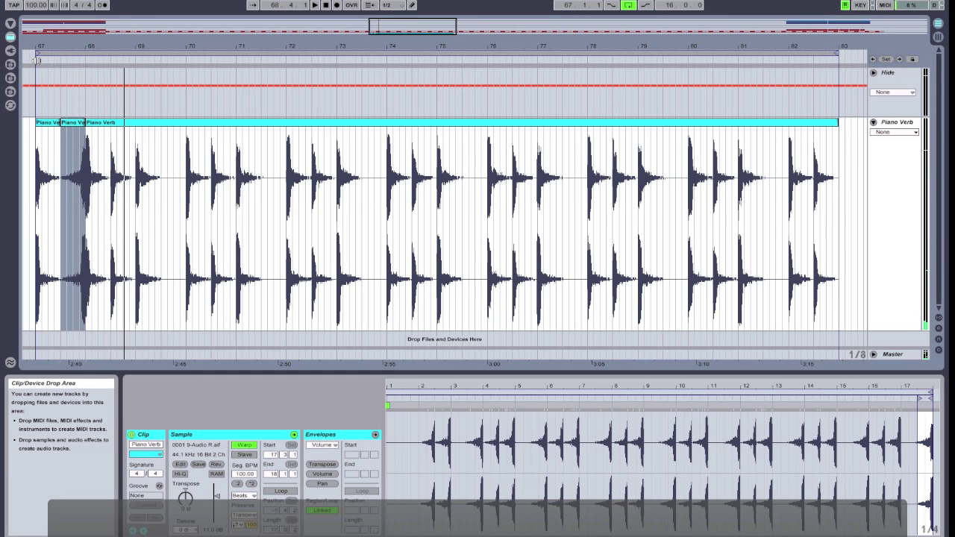
Step: Lower the reversed slice's clip gain to 4.94 dB and play it back
click(74, 123)
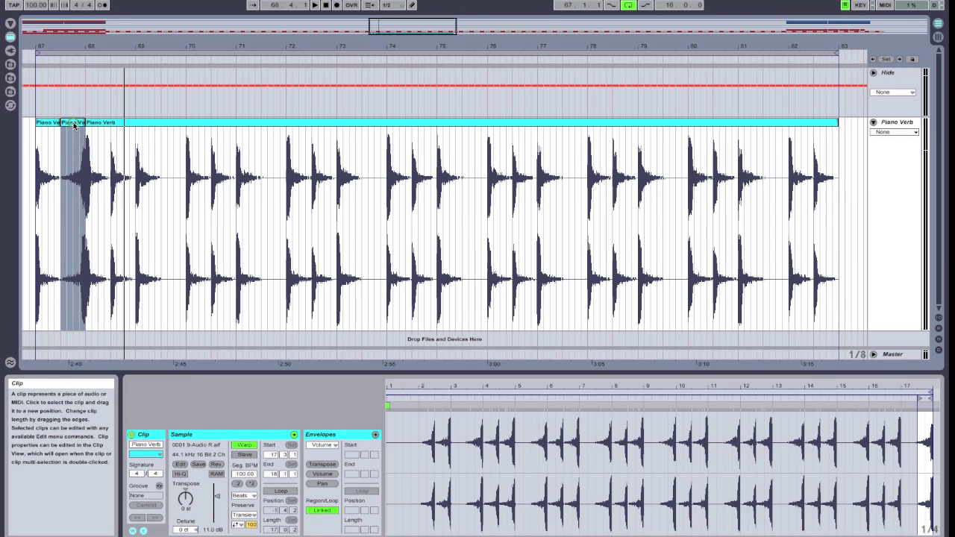
click(217, 498)
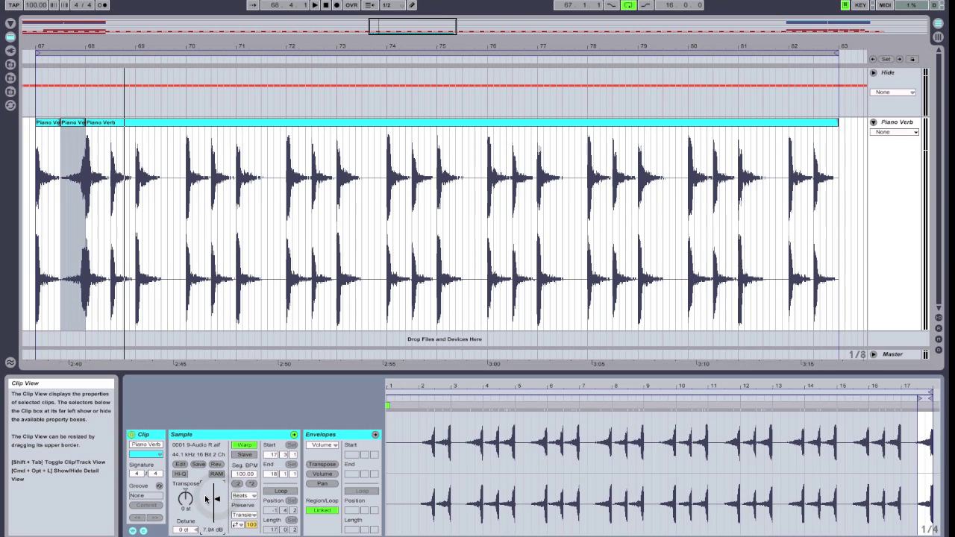
drag(207, 499, 207, 501)
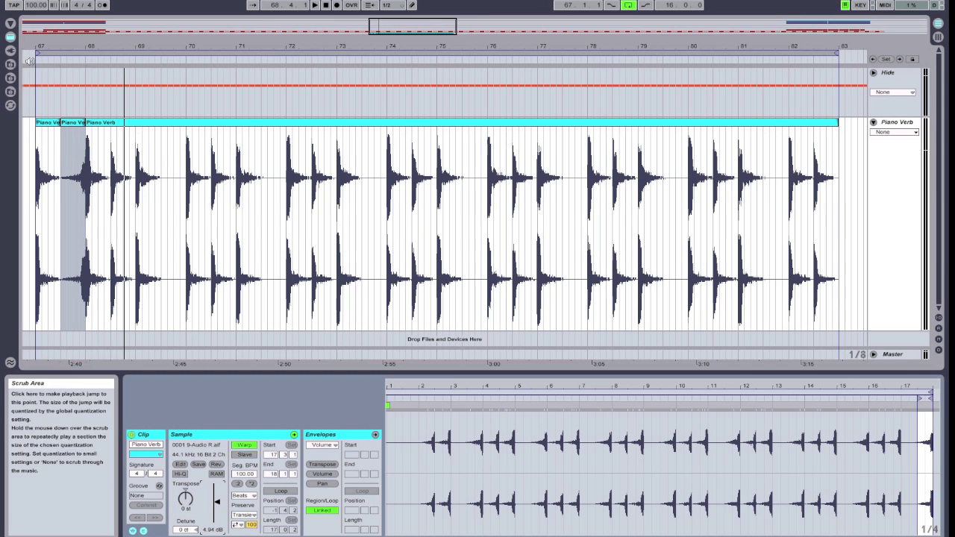
key(space)
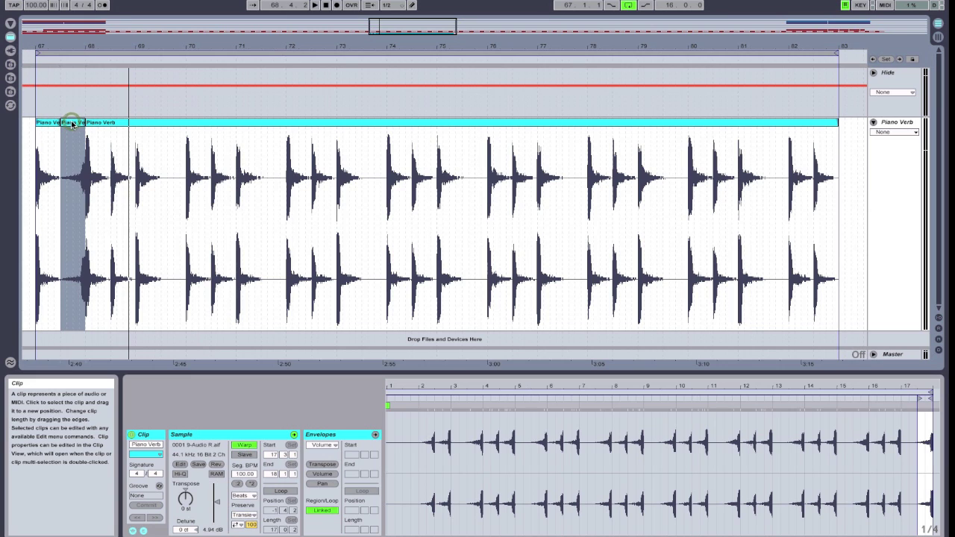
right_click(73, 125)
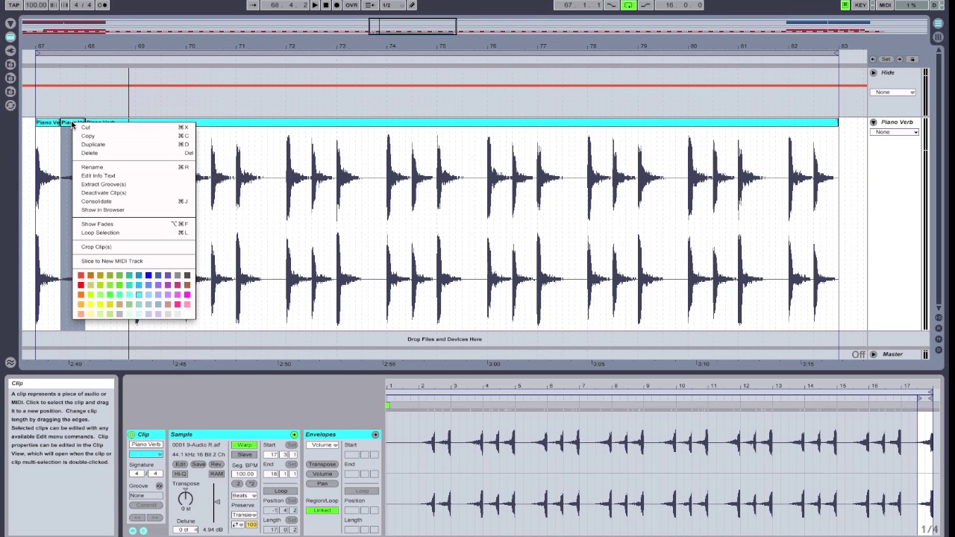
Step: Show clip fades, stretch the reversed slice's fade-in into a crossfade swell, and audition from bar 67
right_click(65, 196)
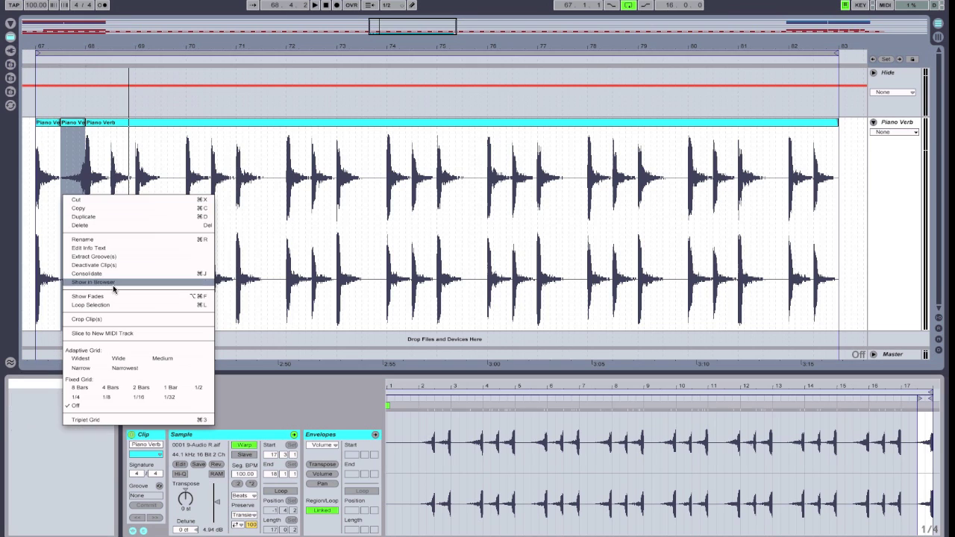
click(76, 127)
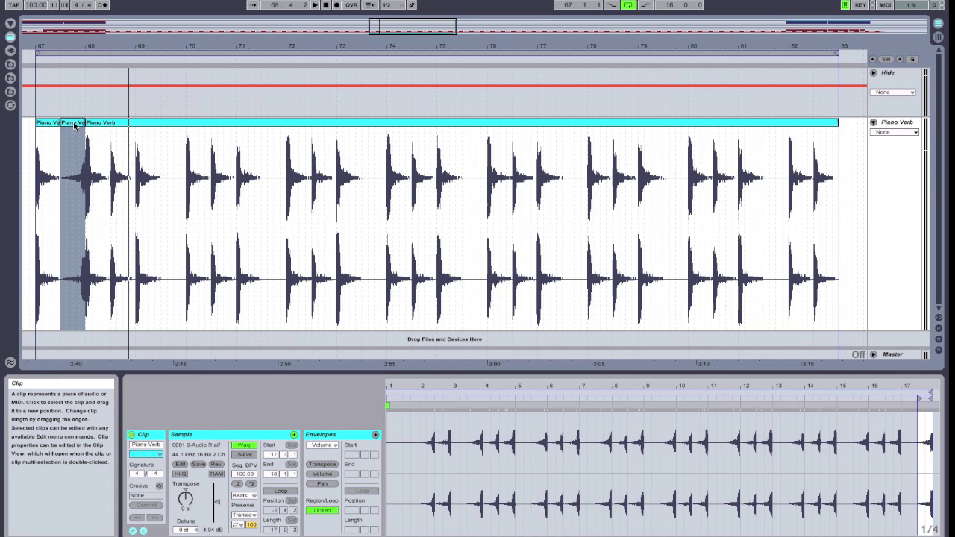
right_click(74, 125)
click(73, 124)
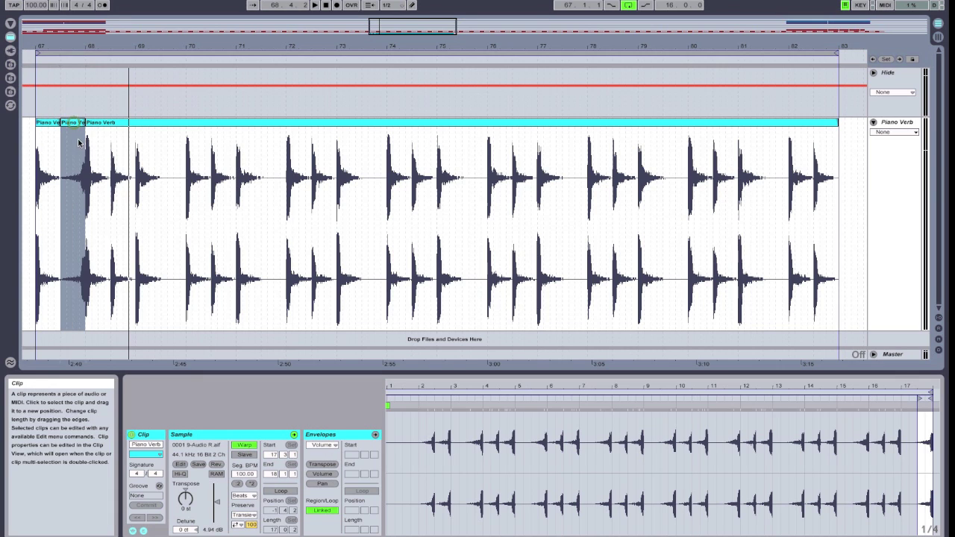
right_click(78, 183)
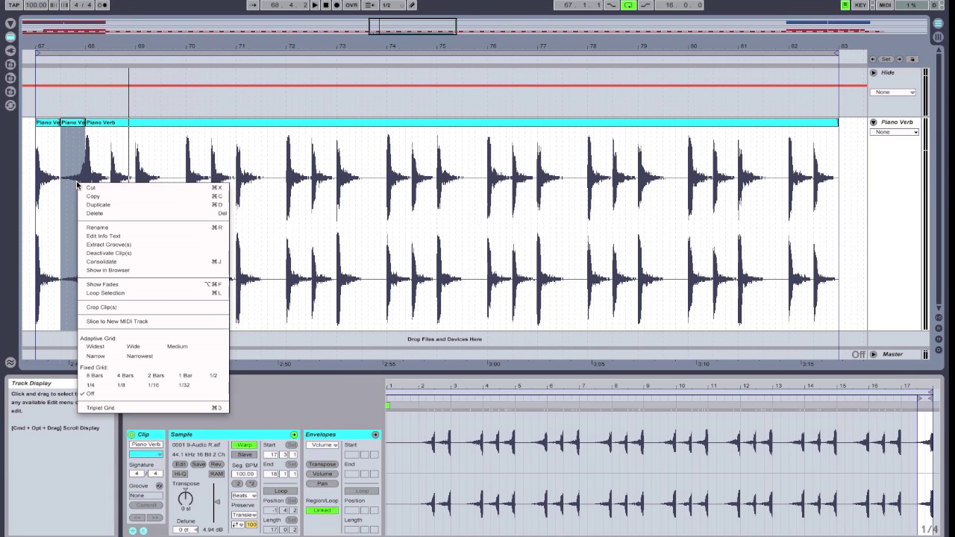
click(73, 124)
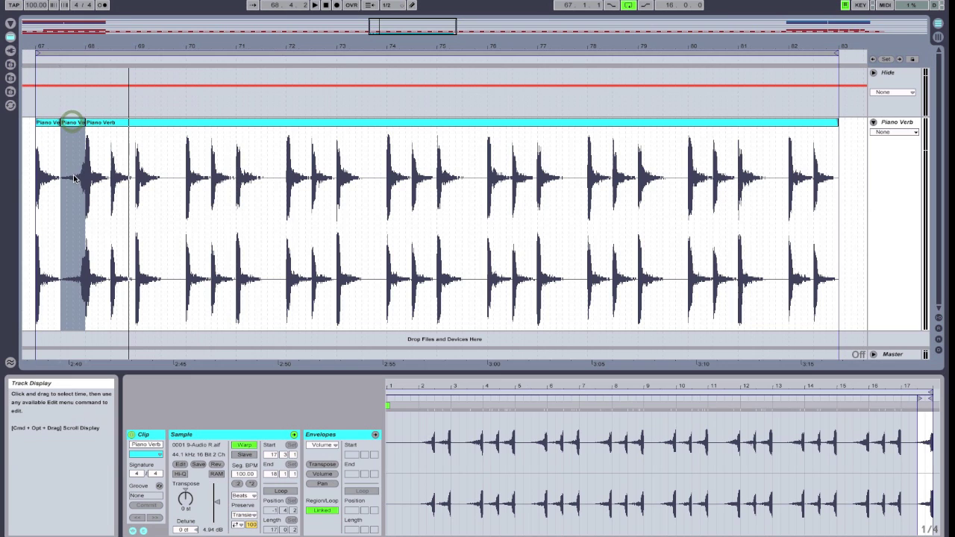
right_click(74, 206)
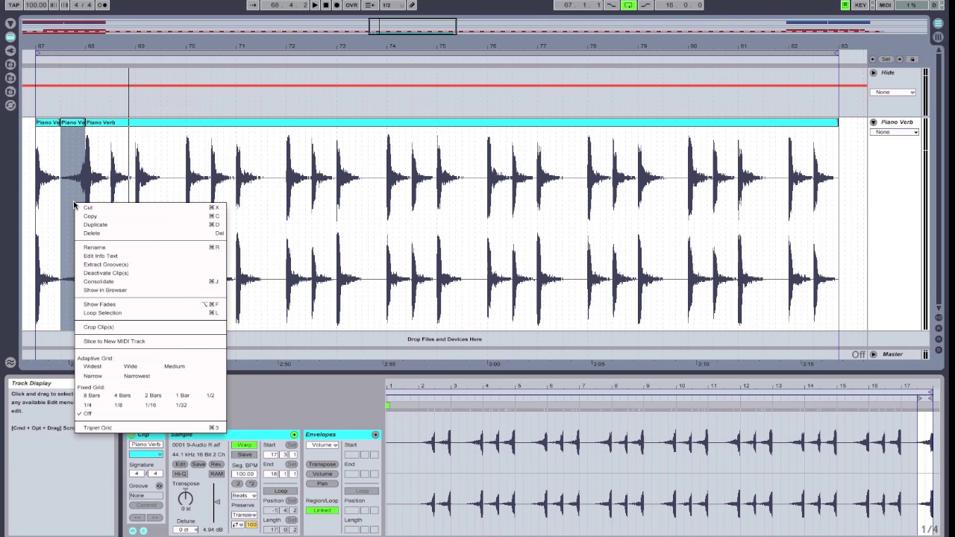
click(124, 306)
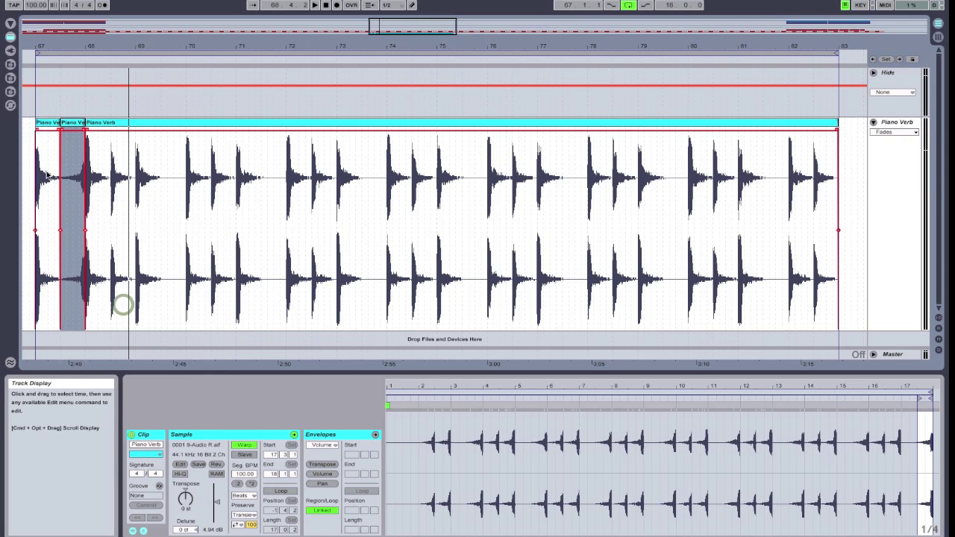
drag(62, 130, 79, 136)
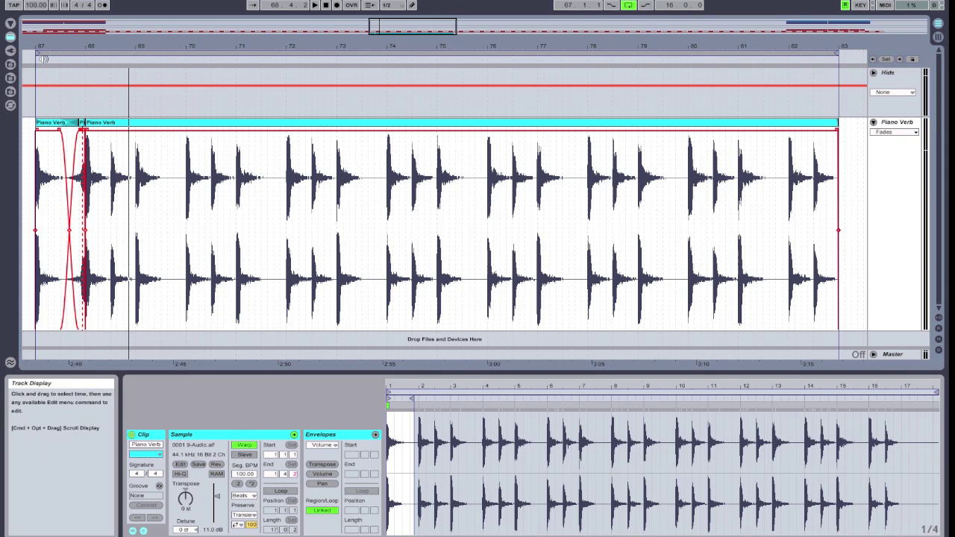
click(28, 57)
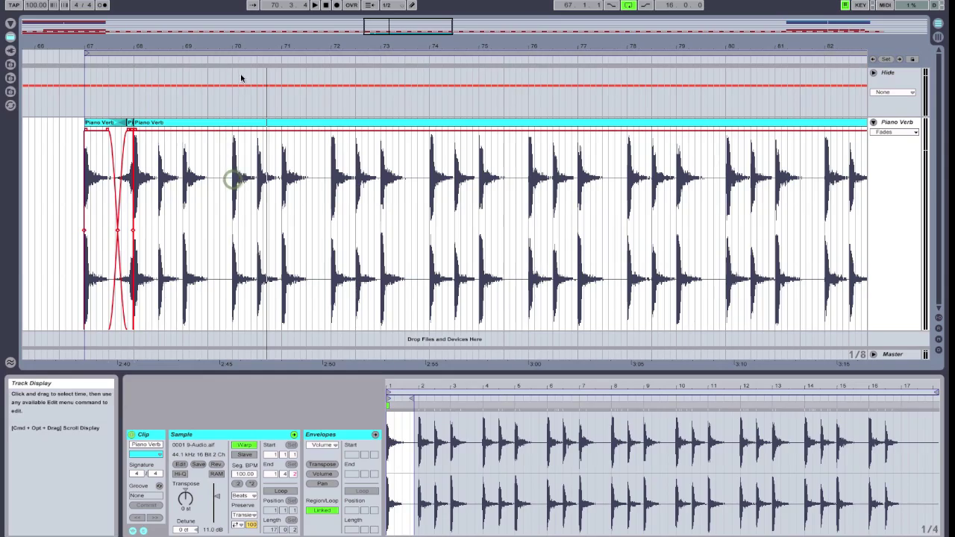
Step: Copy the first hit's attack and paste stutter slices just before the hit near bar 70
mouse_move(232, 45)
mouse_down()
mouse_move(231, 67)
mouse_move(233, 32)
mouse_up()
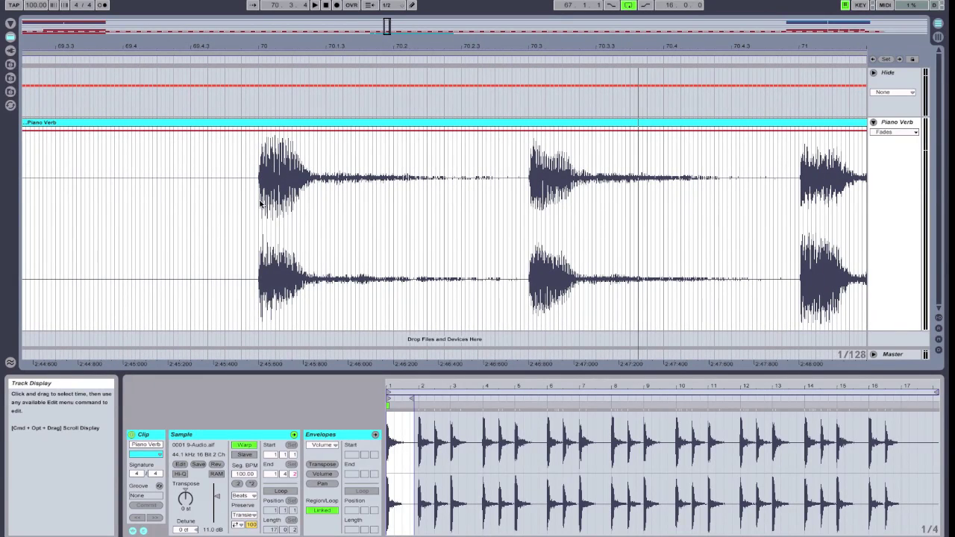
drag(260, 210, 275, 200)
key(super+c)
click(189, 202)
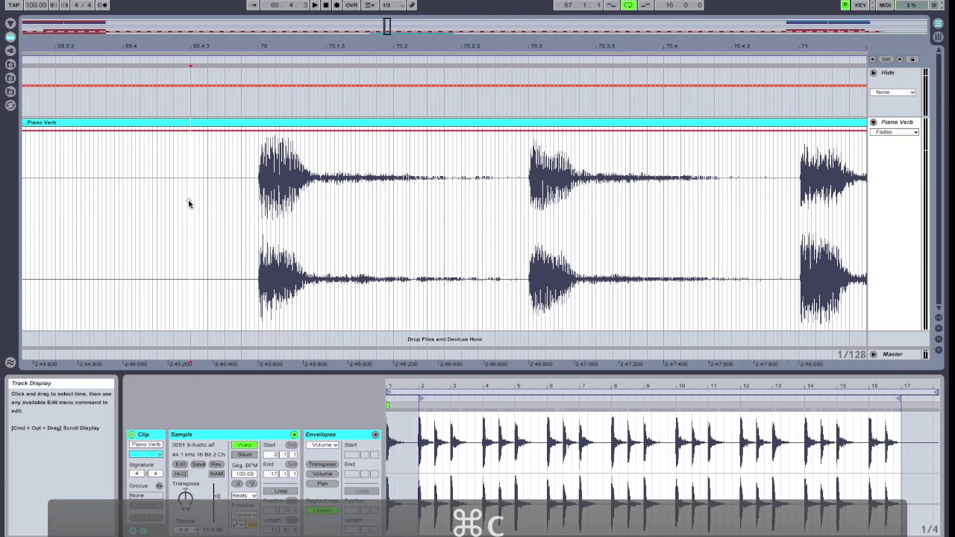
key(super+v)
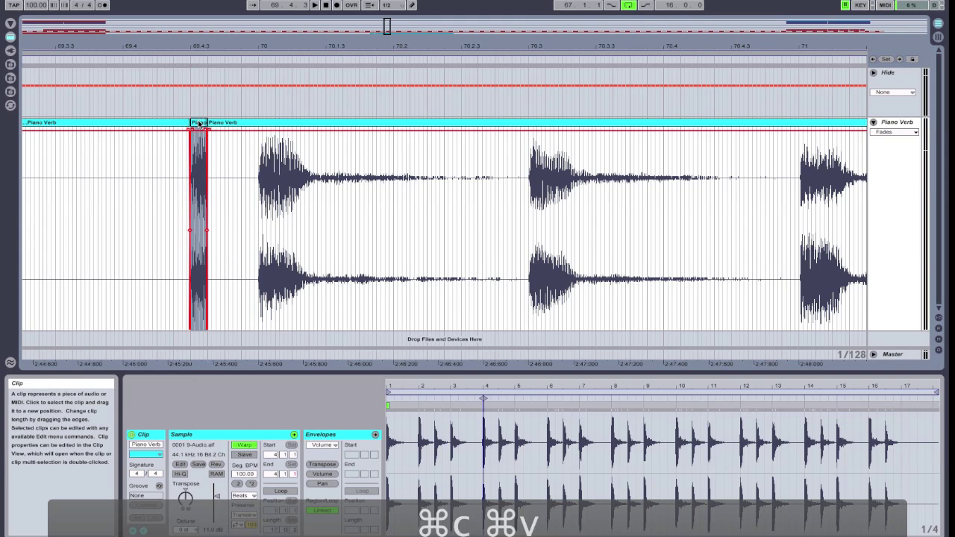
drag(198, 123, 248, 124)
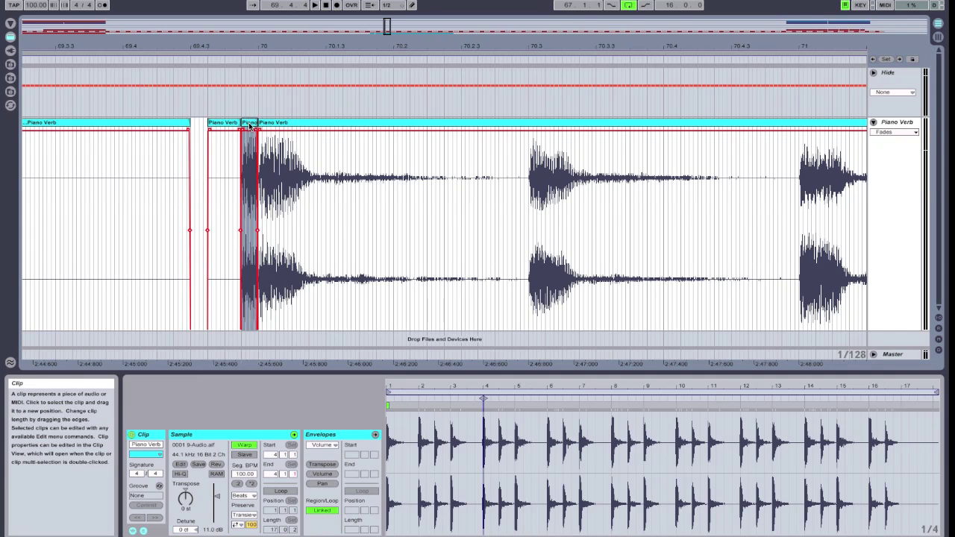
drag(250, 126, 218, 128)
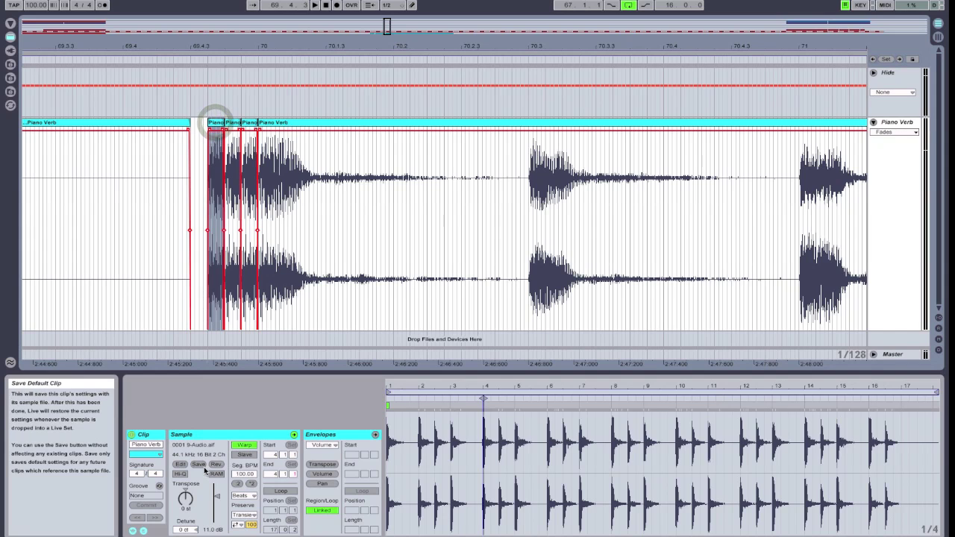
Step: Lower the three stutter slices' clip gains (about 4.9 and 7.38 dB) and audition them
mouse_move(216, 500)
mouse_down()
mouse_move(215, 512)
mouse_move(207, 501)
mouse_up()
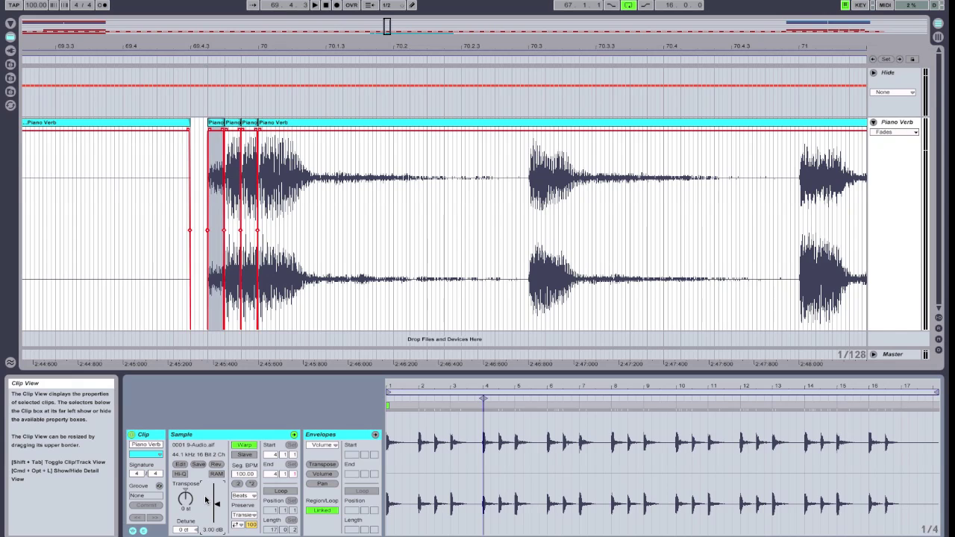
click(233, 125)
click(231, 122)
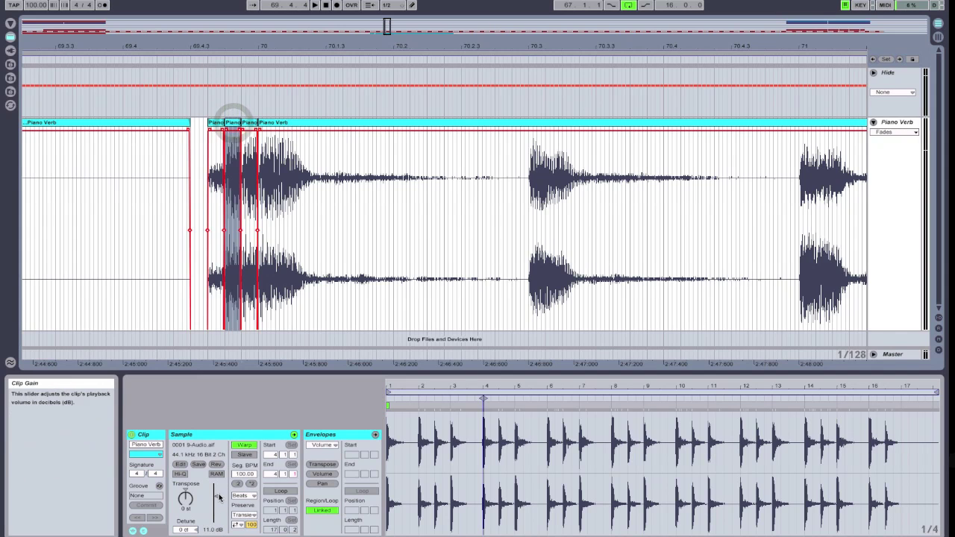
drag(218, 494, 208, 500)
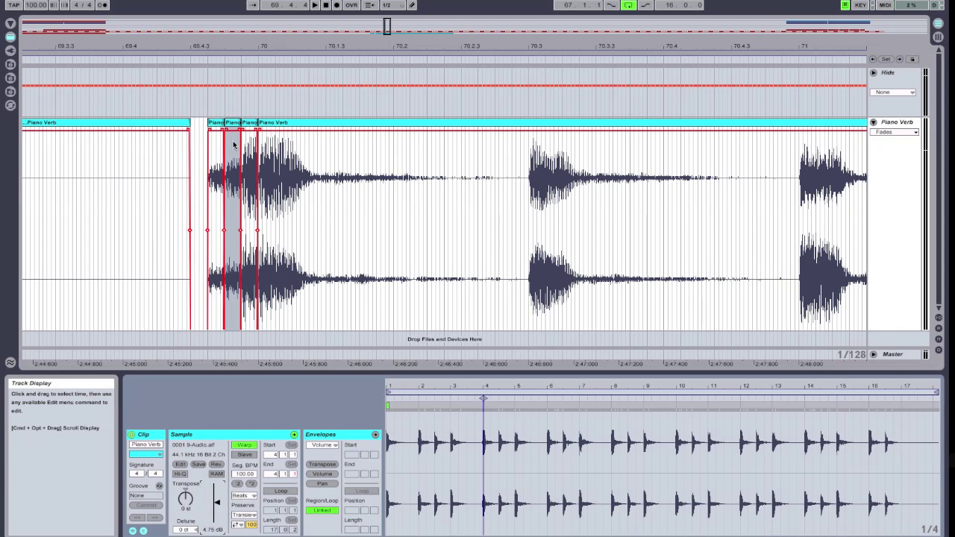
click(249, 125)
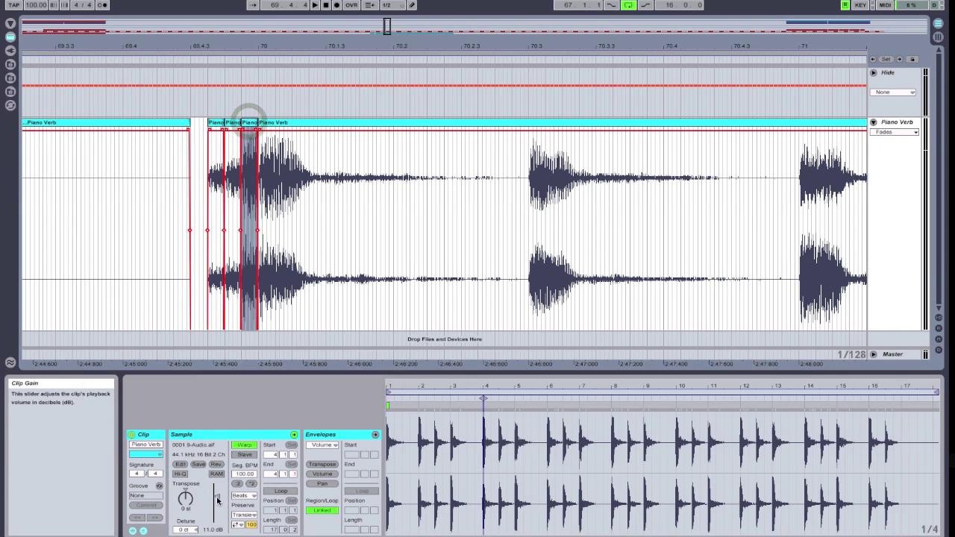
drag(206, 499, 207, 499)
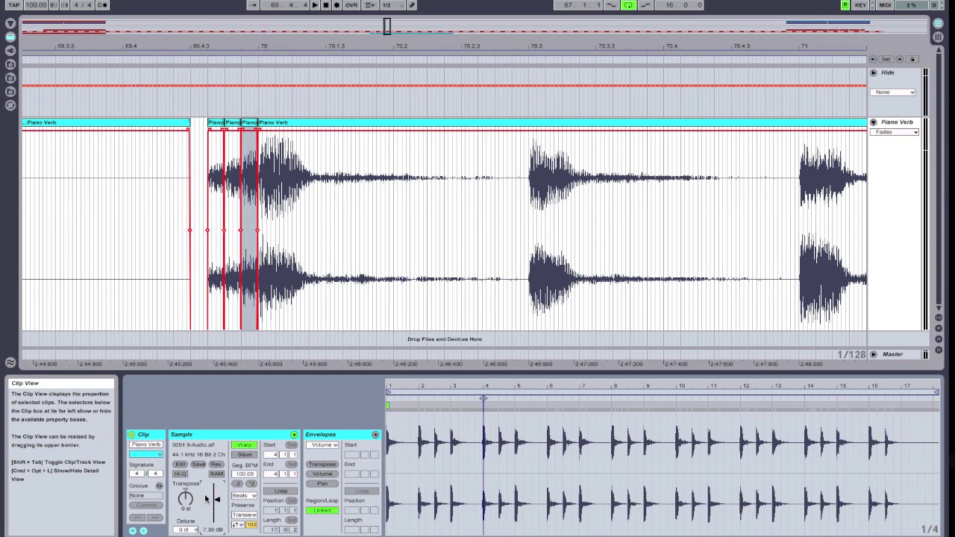
click(97, 60)
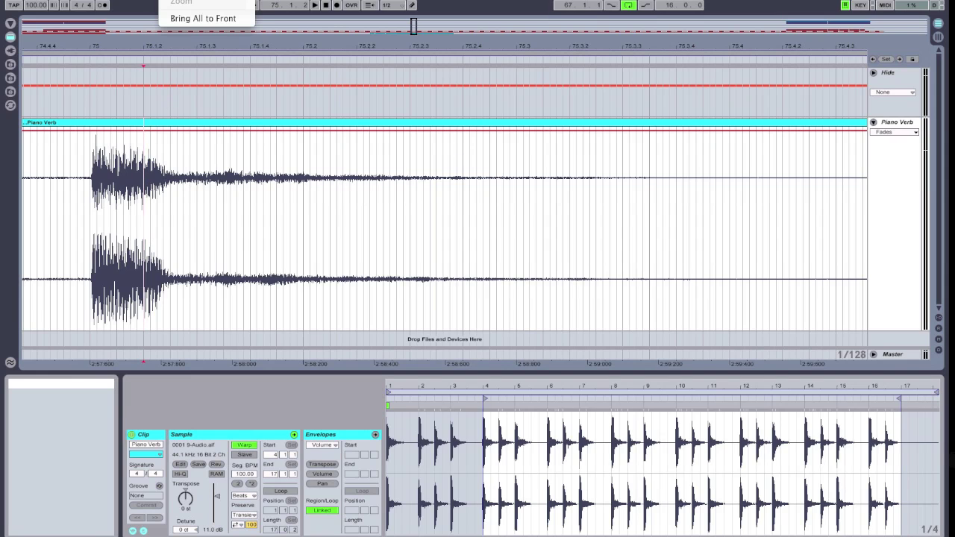
Step: Enable the triplet grid and adjust its size until it reads 1/64T
click(199, 3)
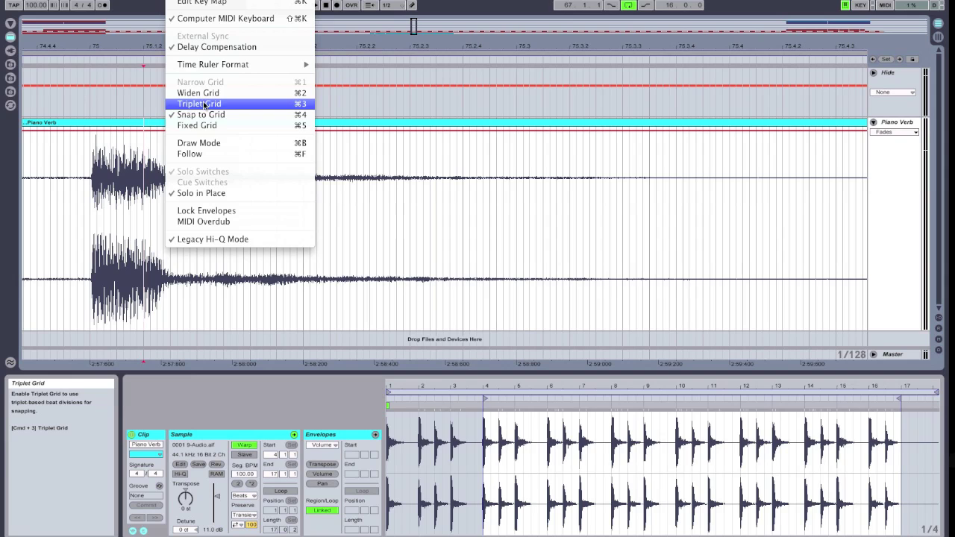
click(229, 108)
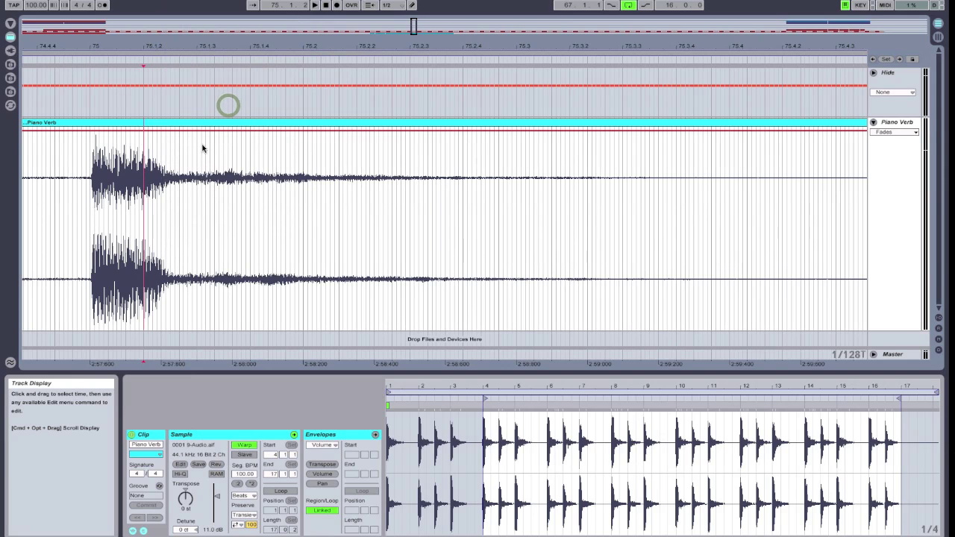
key(super+3)
key(super+3)
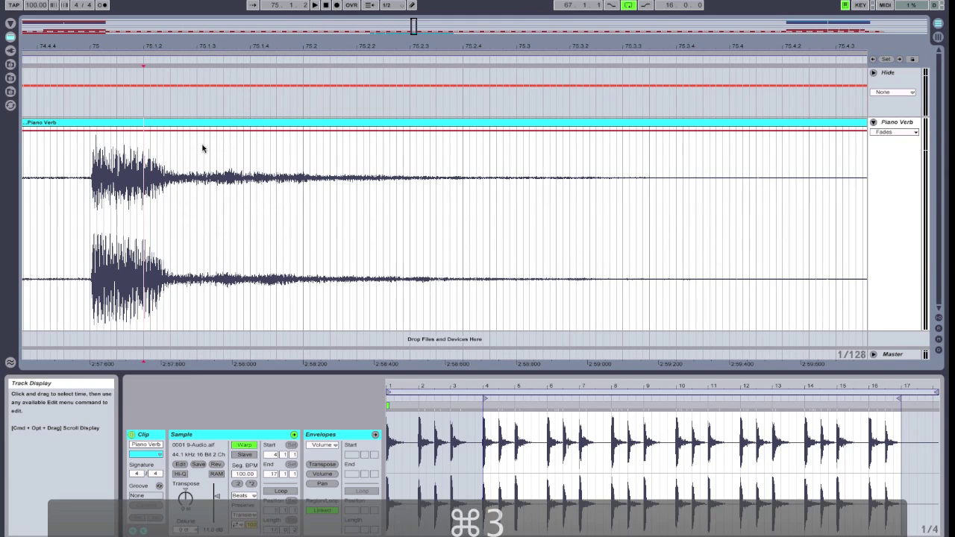
click(179, 0)
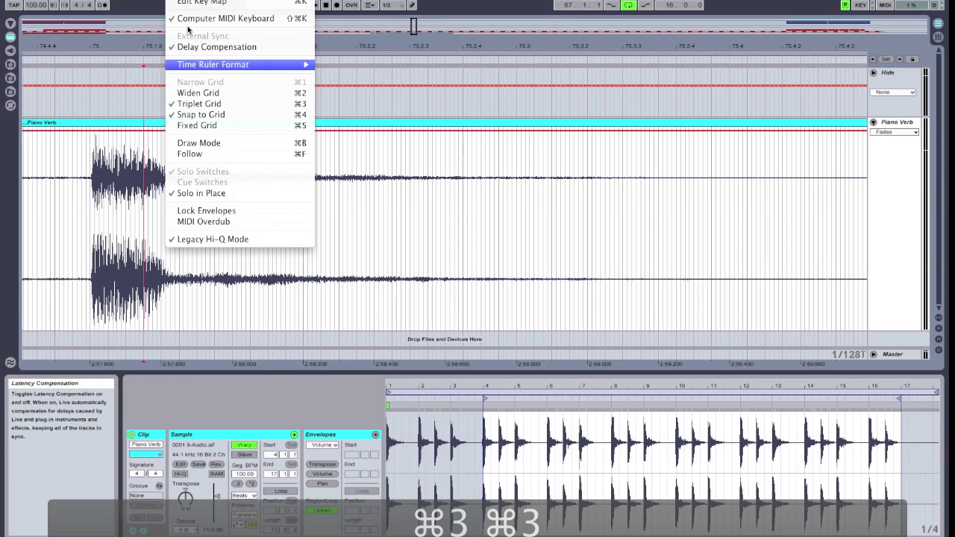
click(179, 2)
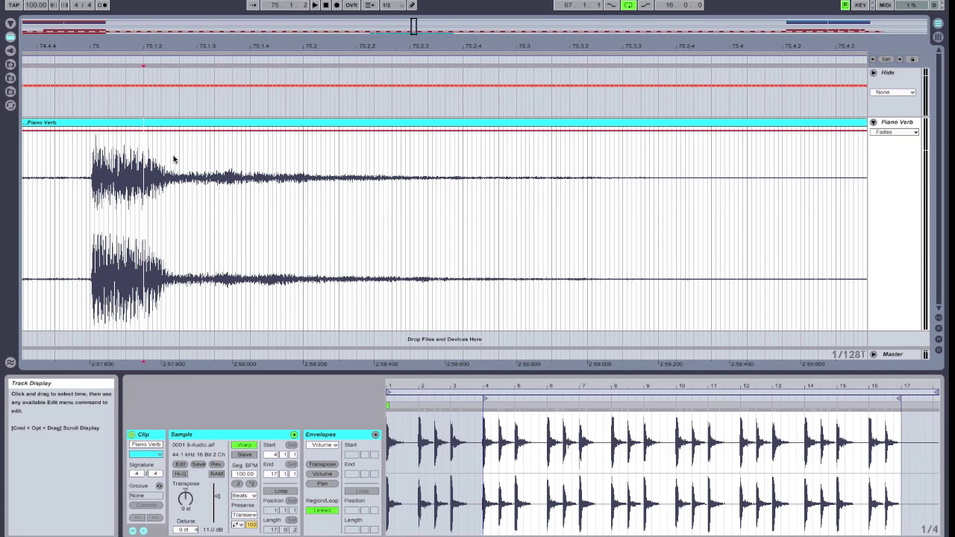
key(super+2)
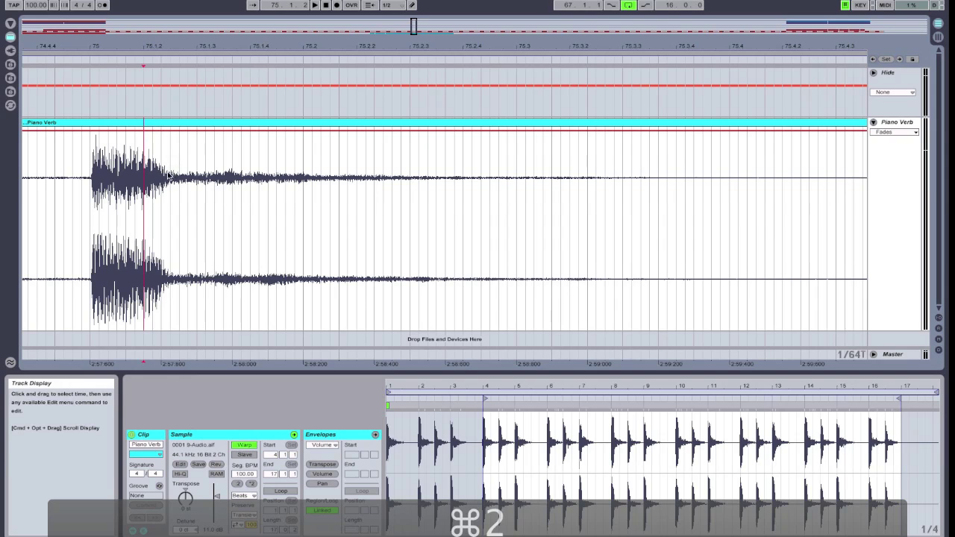
key(super+2)
key(super+2)
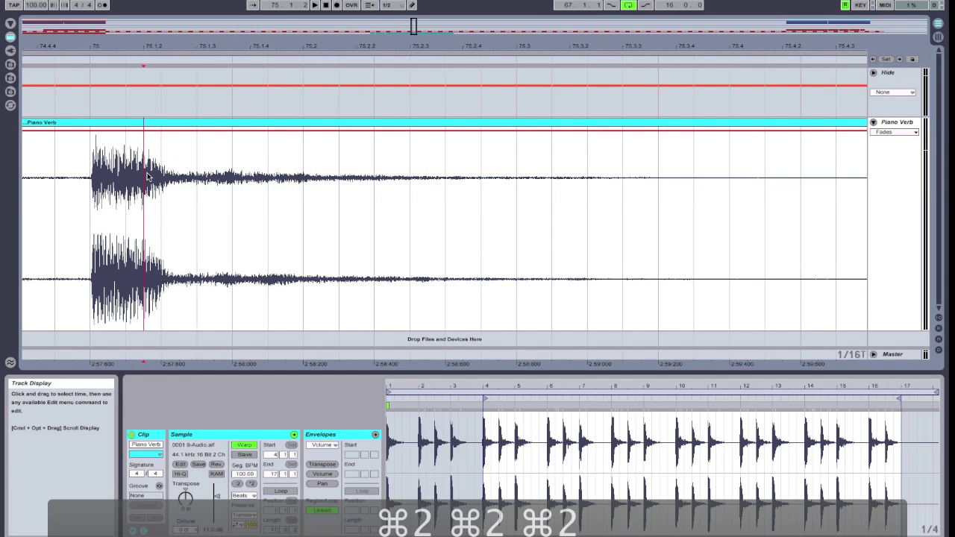
key(super+1)
key(super+1)
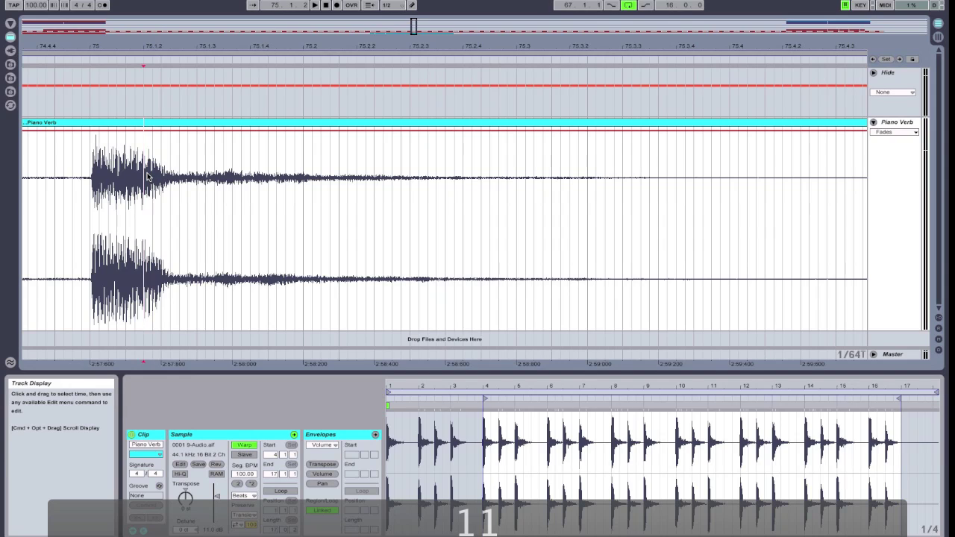
Step: At a 1/16T grid, duplicate one reverb-tail cell after the hit twice and play it
key(super+2)
key(super+2)
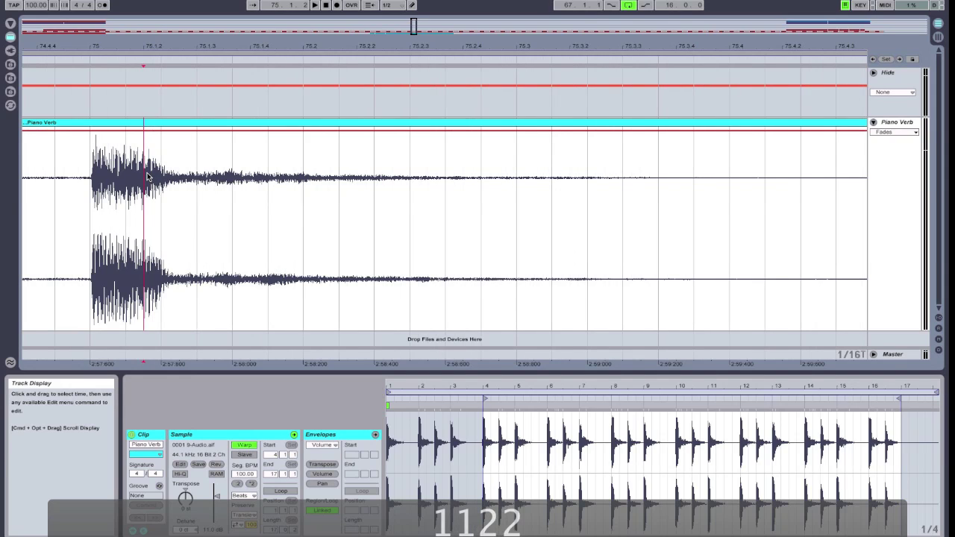
key(super+1)
key(super+2)
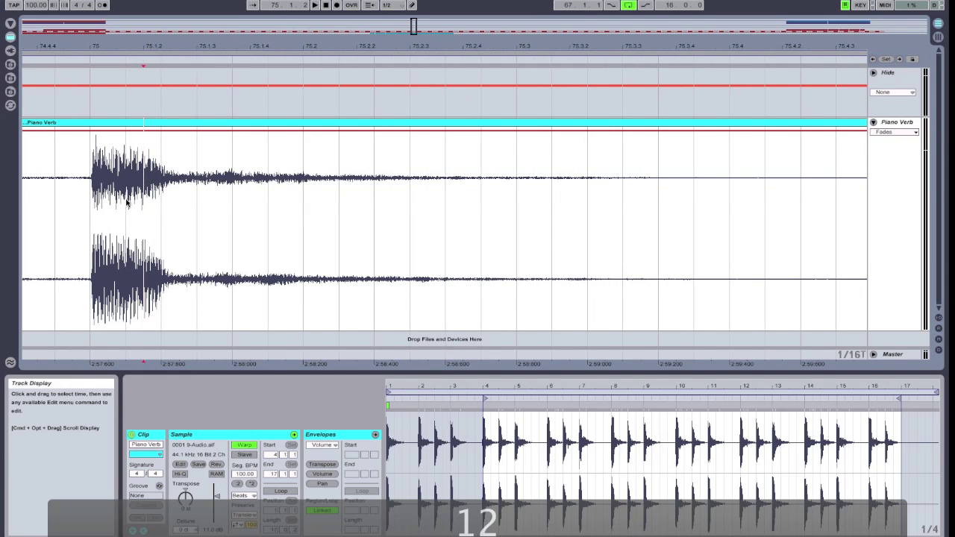
drag(127, 207, 124, 203)
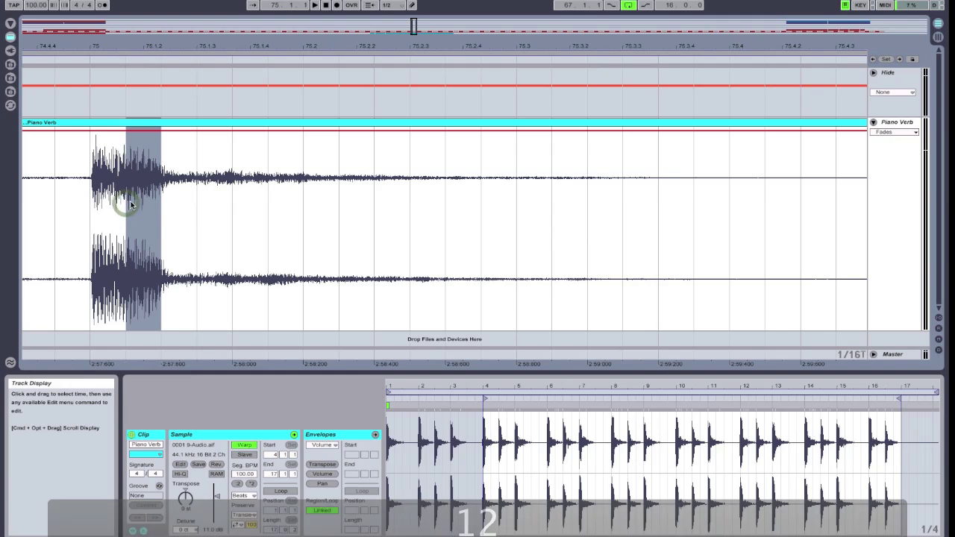
key(super+d)
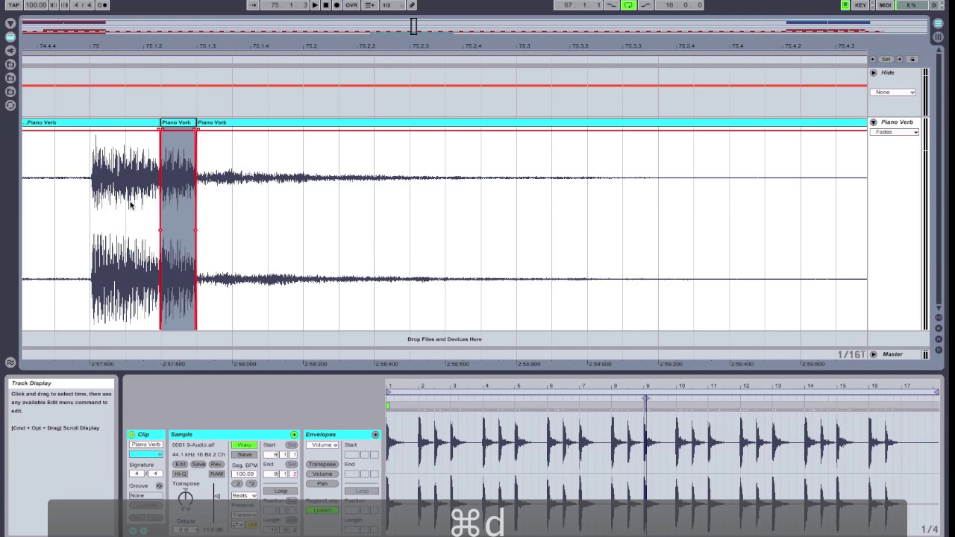
key(super+d)
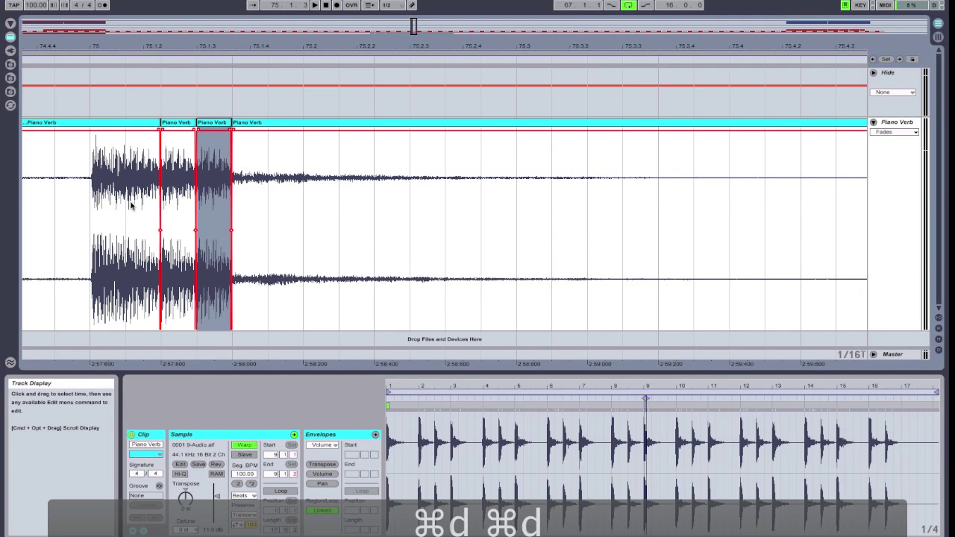
click(85, 64)
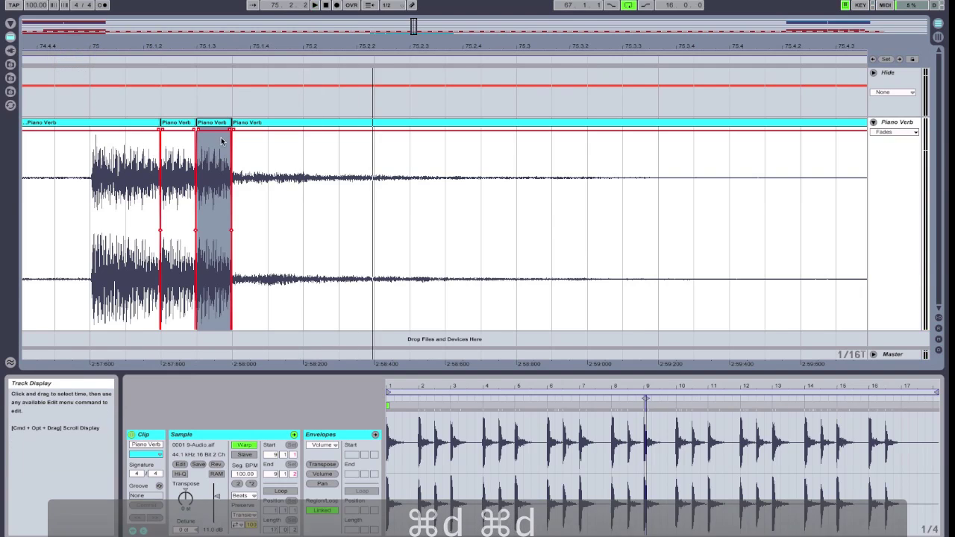
click(251, 199)
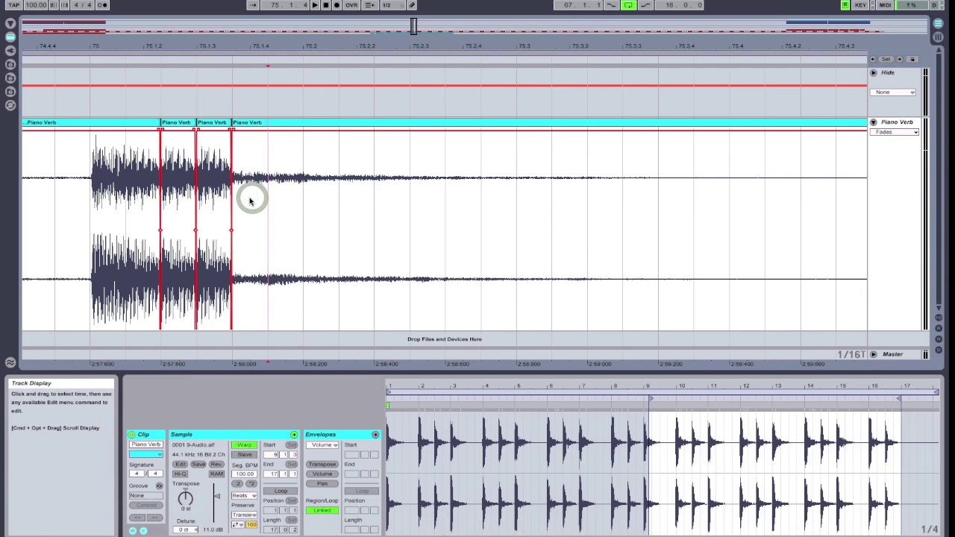
Step: At a 1/32T grid, repeat a shorter slice five times, then loop and play the stutter
key(super+2)
key(super+1)
key(super+1)
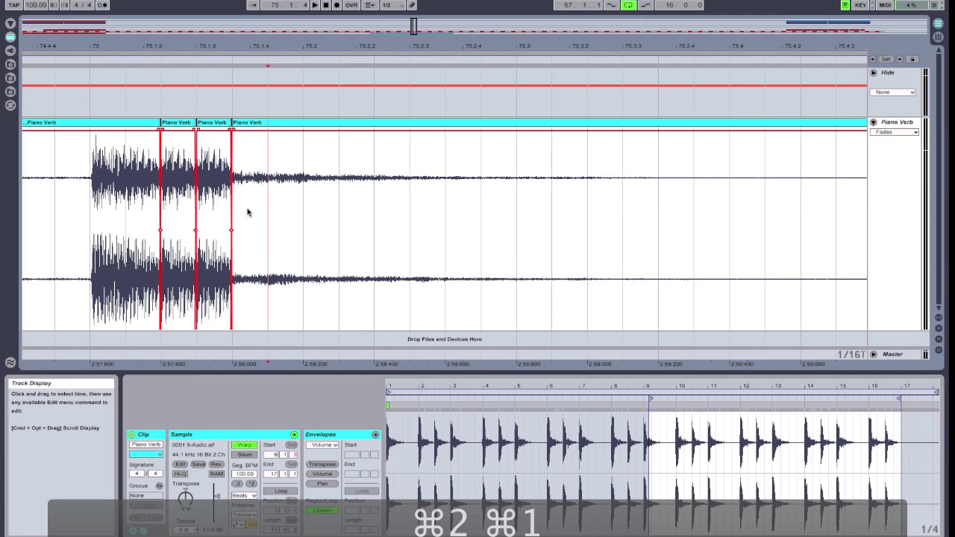
click(229, 214)
drag(220, 221, 231, 222)
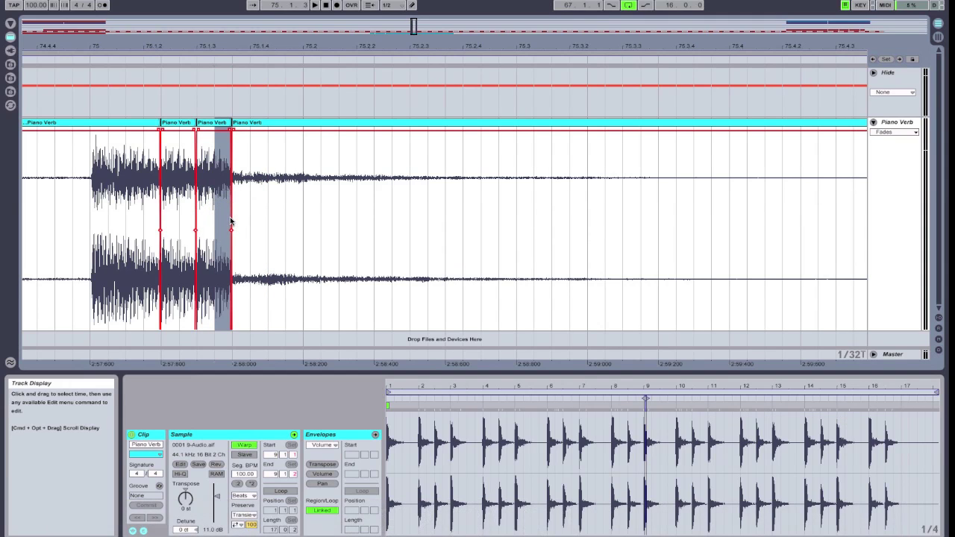
key(super+d)
key(super+d)
key(super+d)
key(super+d)
key(super+d)
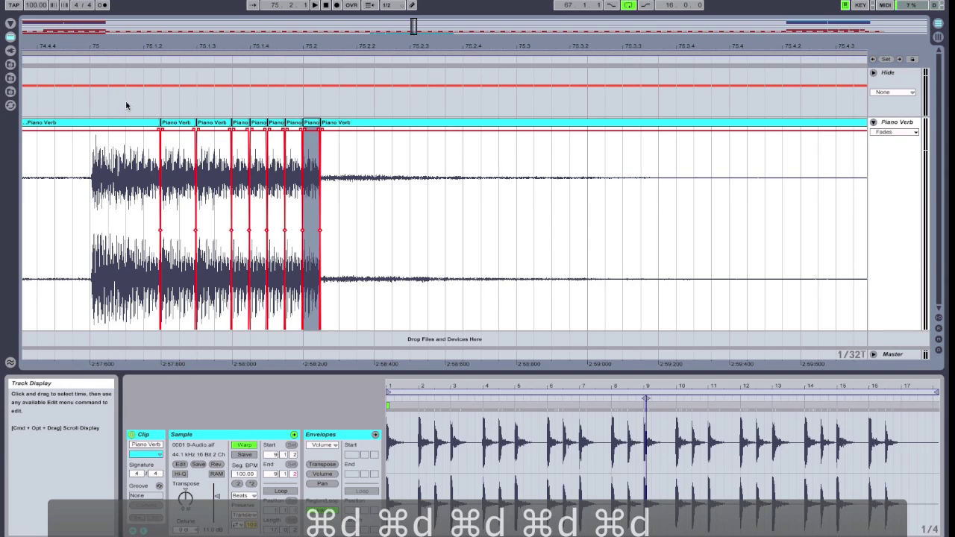
click(57, 53)
click(59, 59)
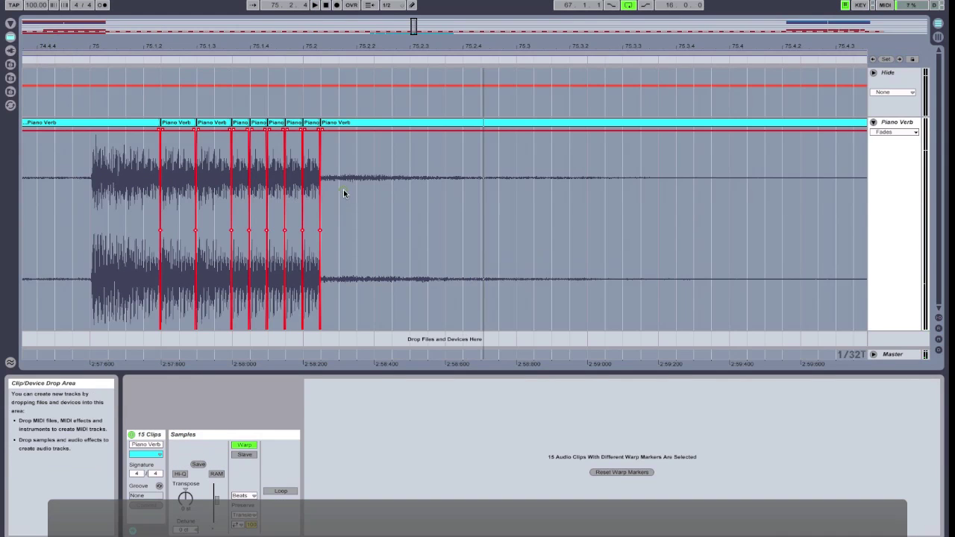
click(342, 190)
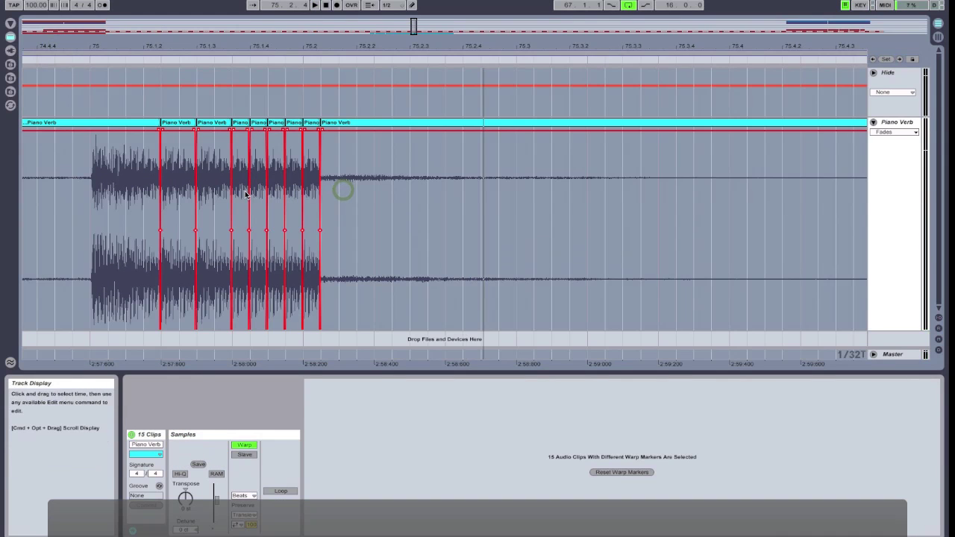
click(186, 103)
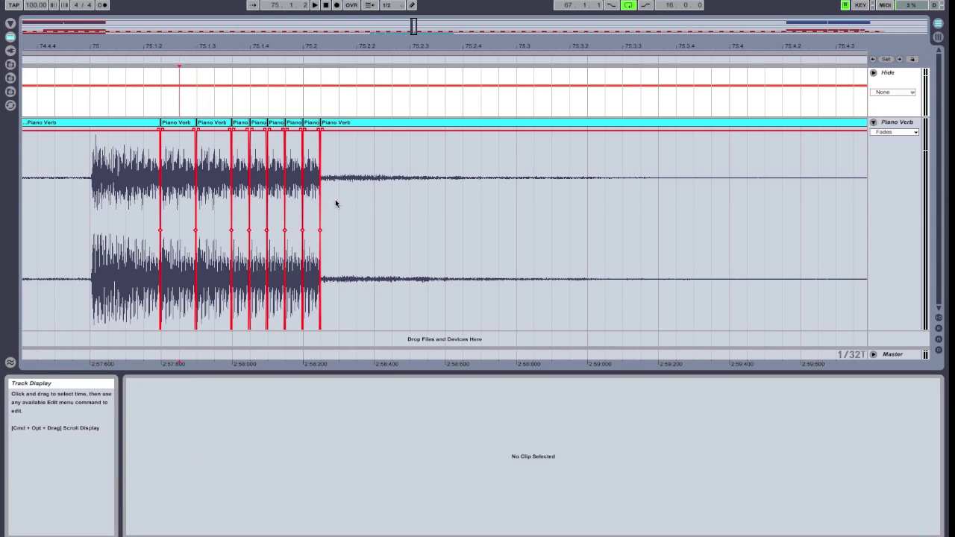
Step: Lower the last stutter slice's clip gain to about 6.6 dB and play the fading repeats
click(53, 59)
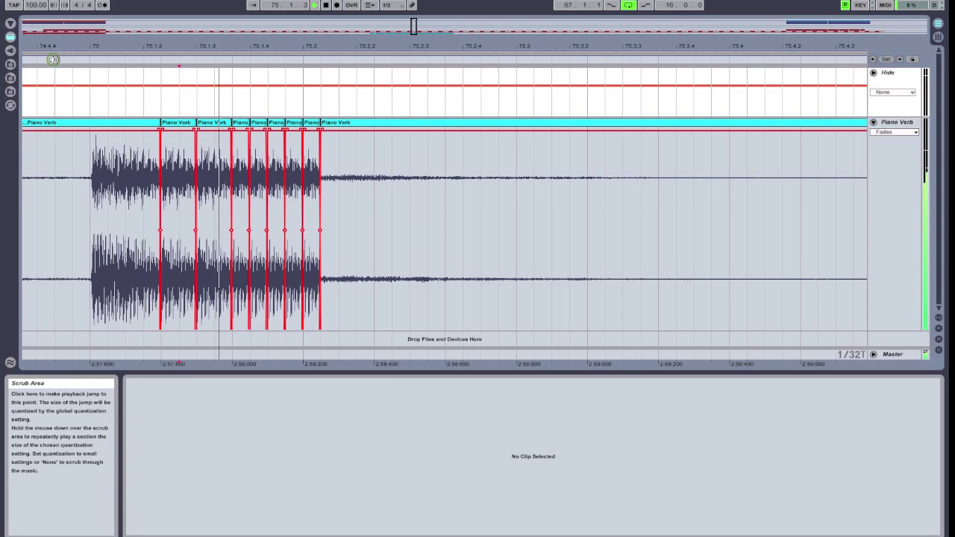
key(space)
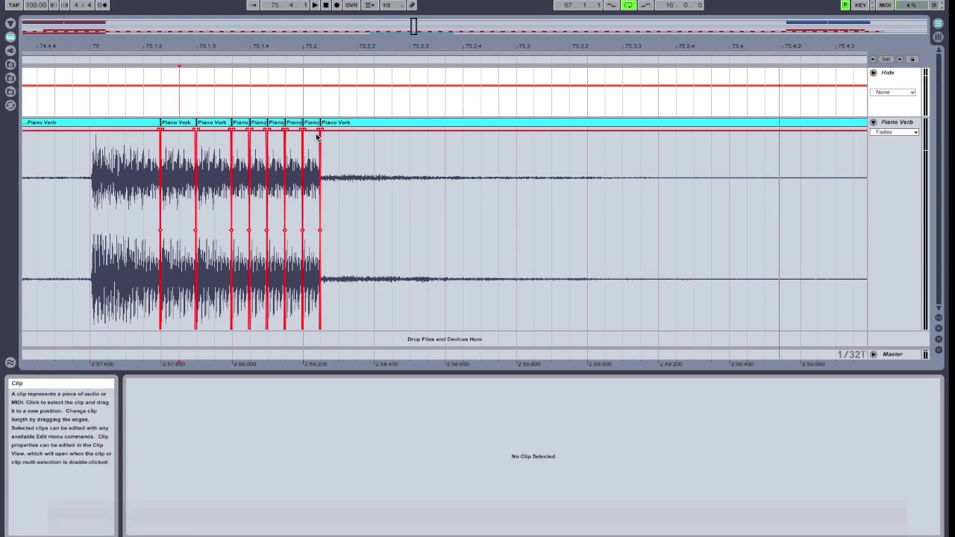
click(352, 168)
click(310, 122)
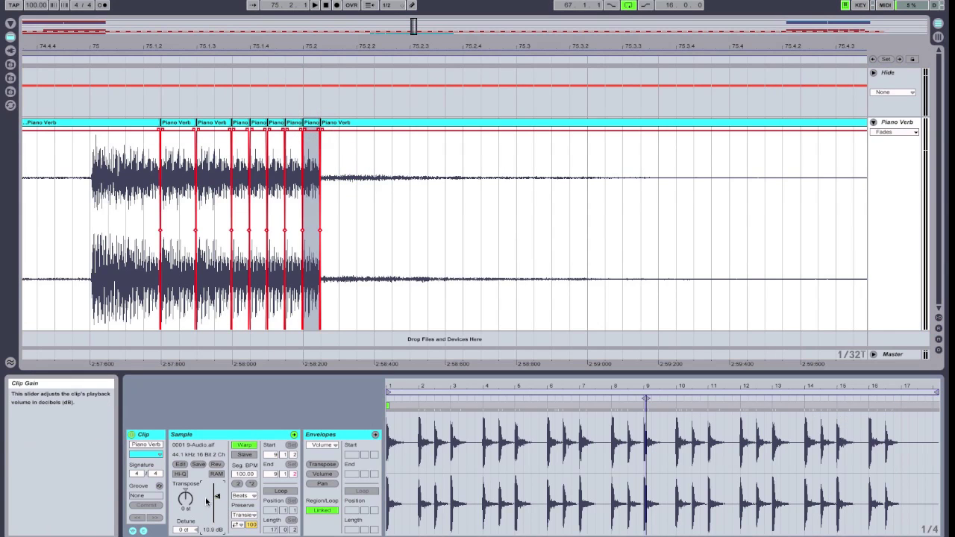
drag(207, 501, 208, 507)
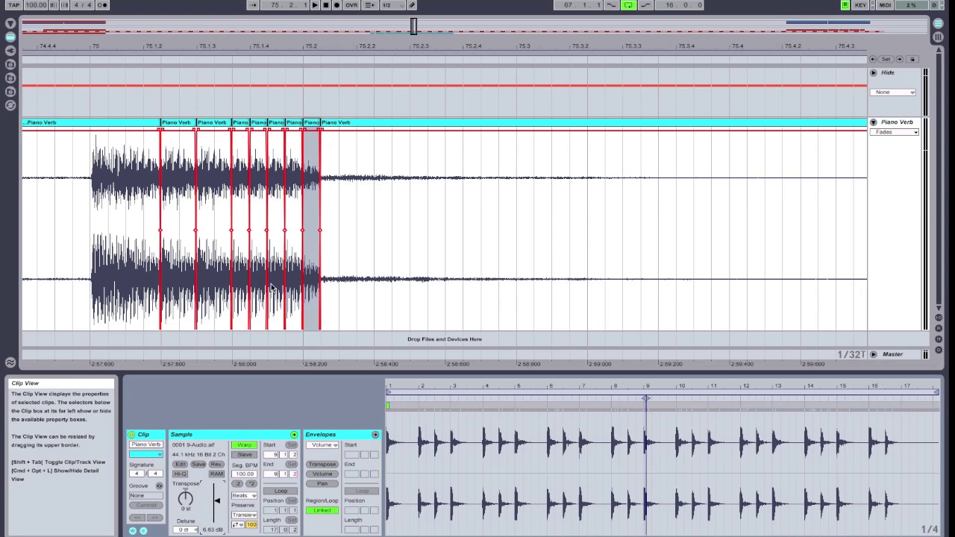
key(Left)
key(Left)
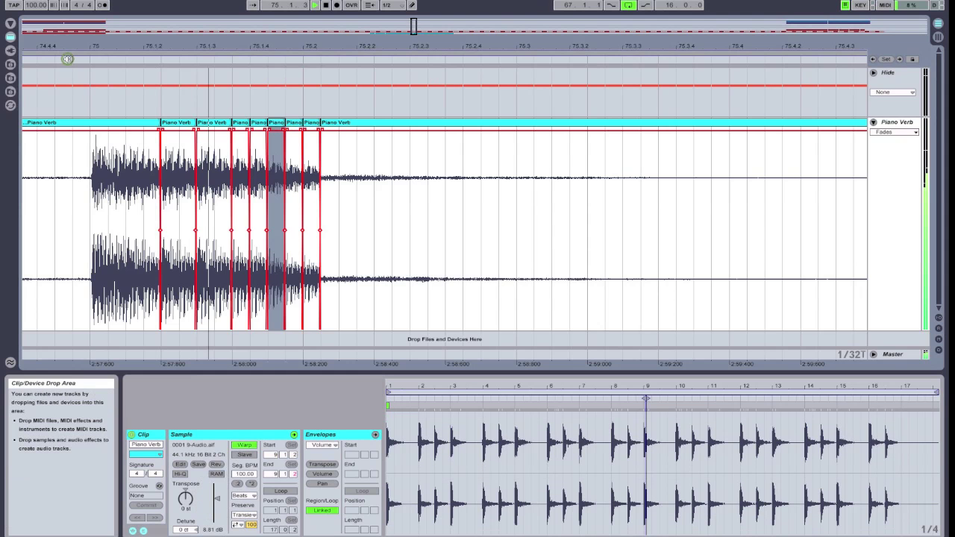
click(67, 59)
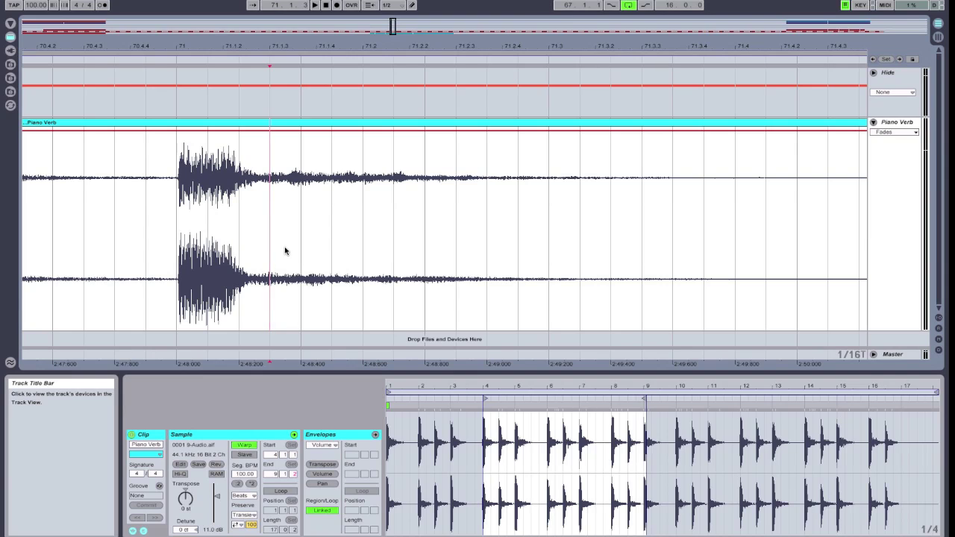
Step: Duplicate a short reverb-tail slice after the bar-71 hit twice (71.1.4 to 71.2.4), audition it, and select the first copy
click(240, 218)
drag(239, 220, 319, 215)
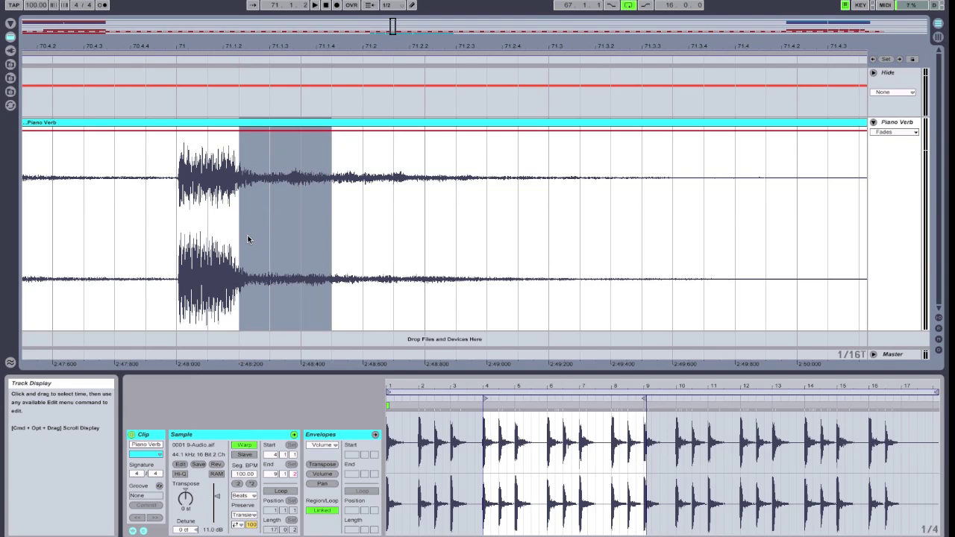
key(super+d)
key(super+d)
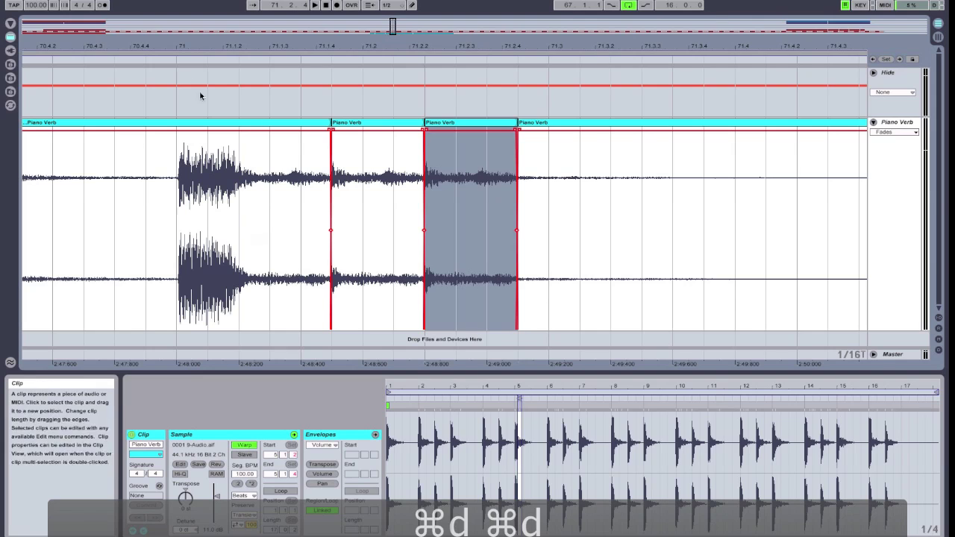
click(167, 59)
click(168, 60)
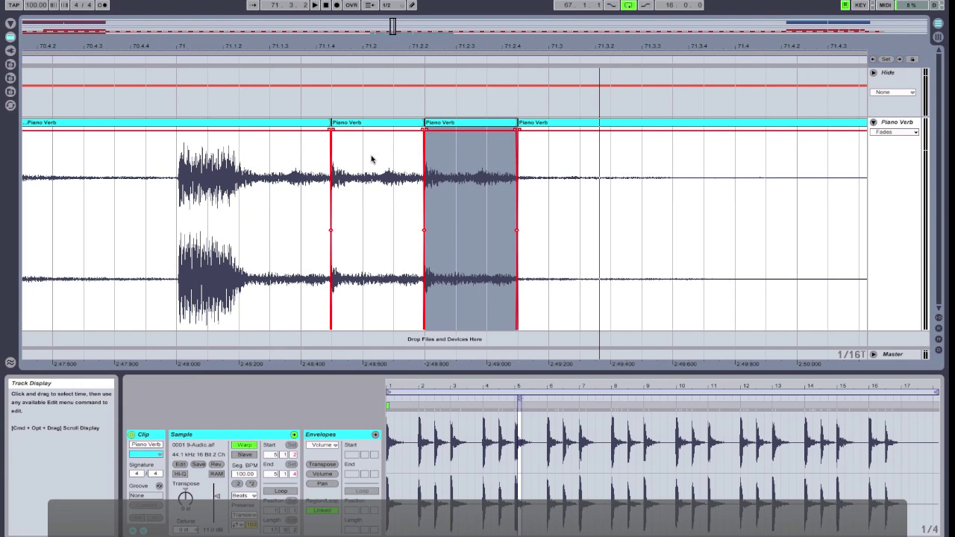
click(368, 124)
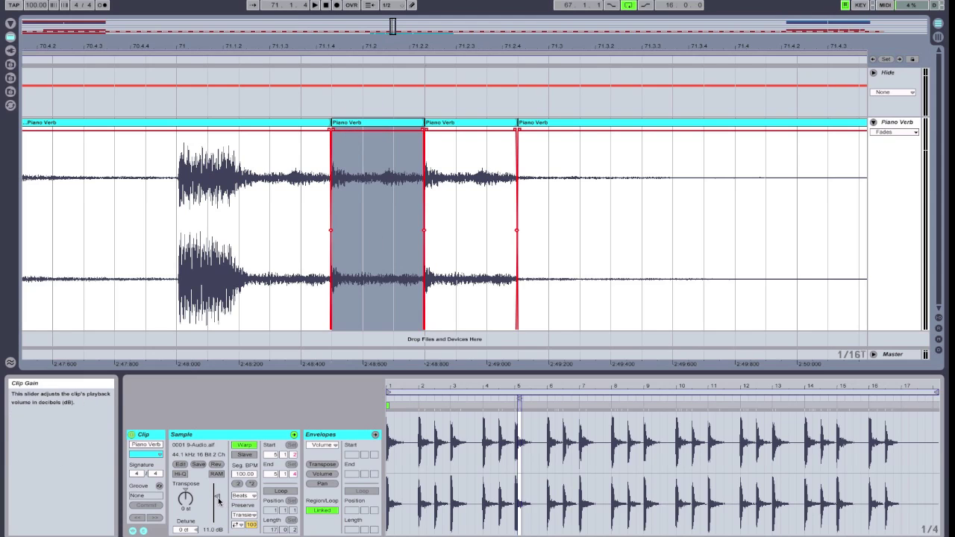
Step: Transpose the first duplicated tail slice up 5 semitones and listen to it
drag(185, 502, 185, 488)
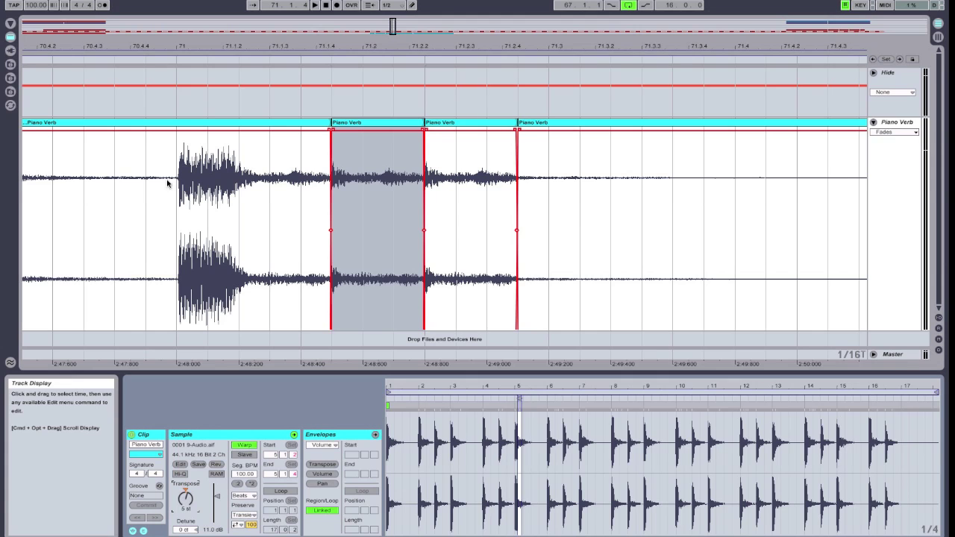
click(141, 60)
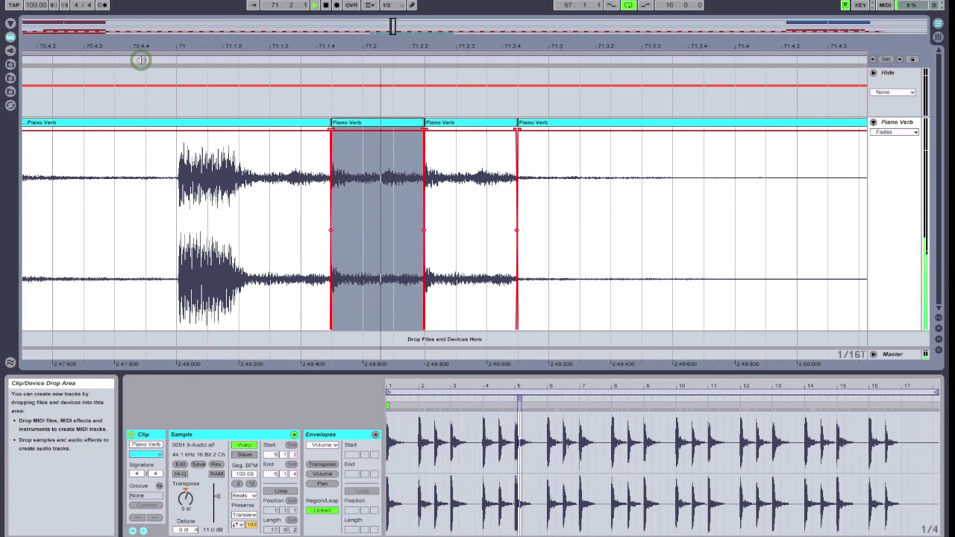
key(space)
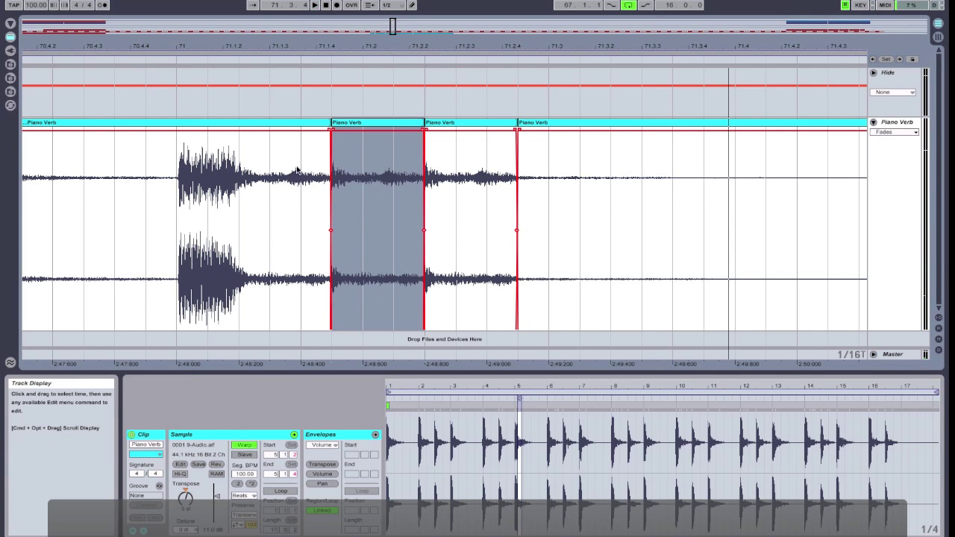
Step: Reverse the transposed tail slice's audio and play it back
click(371, 121)
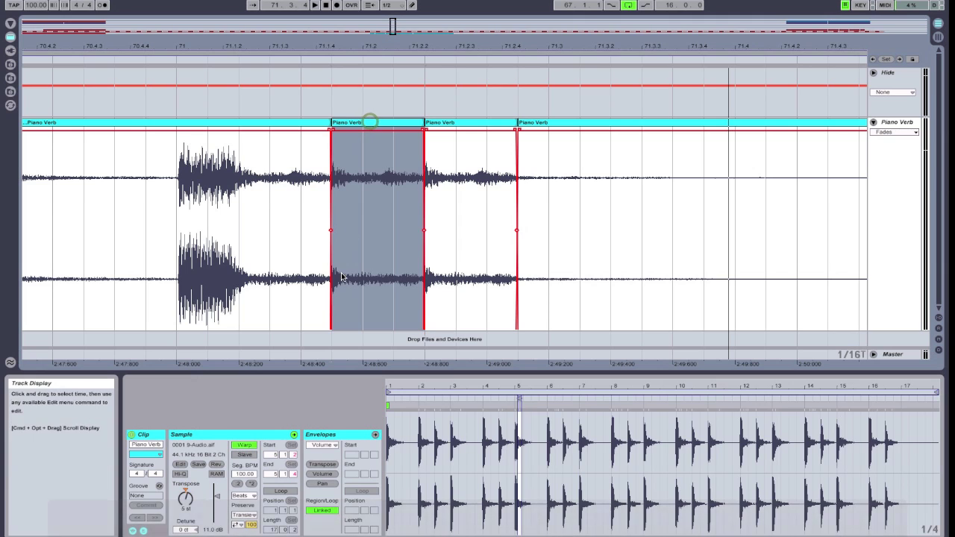
click(216, 464)
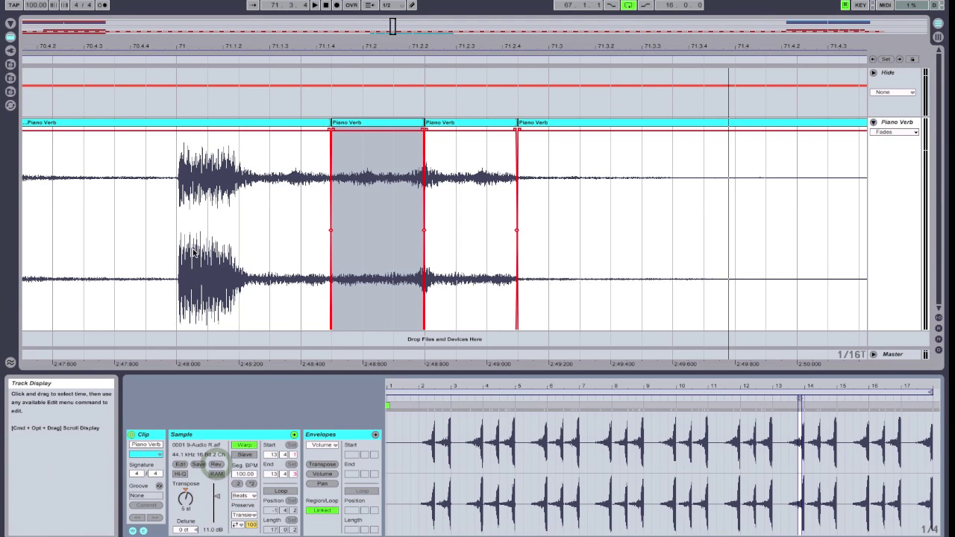
click(120, 61)
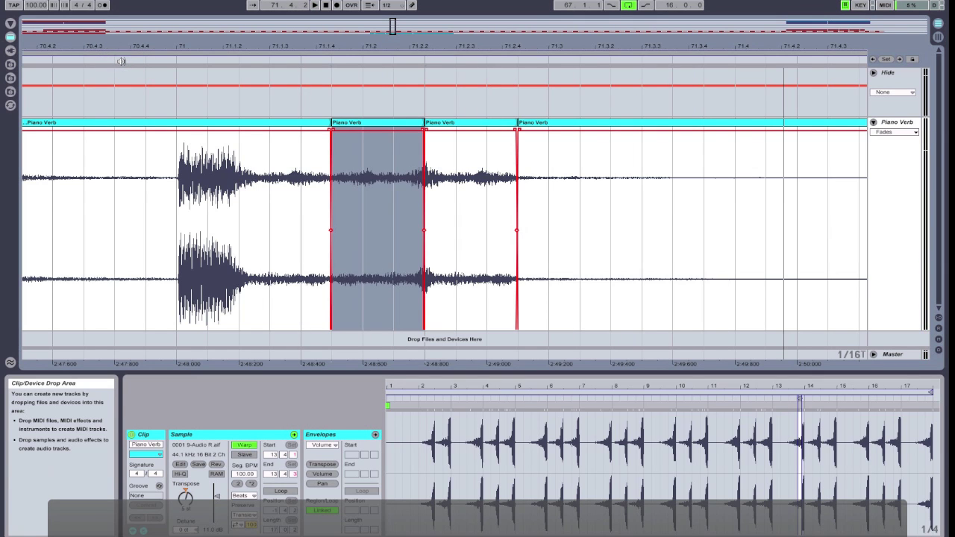
click(169, 45)
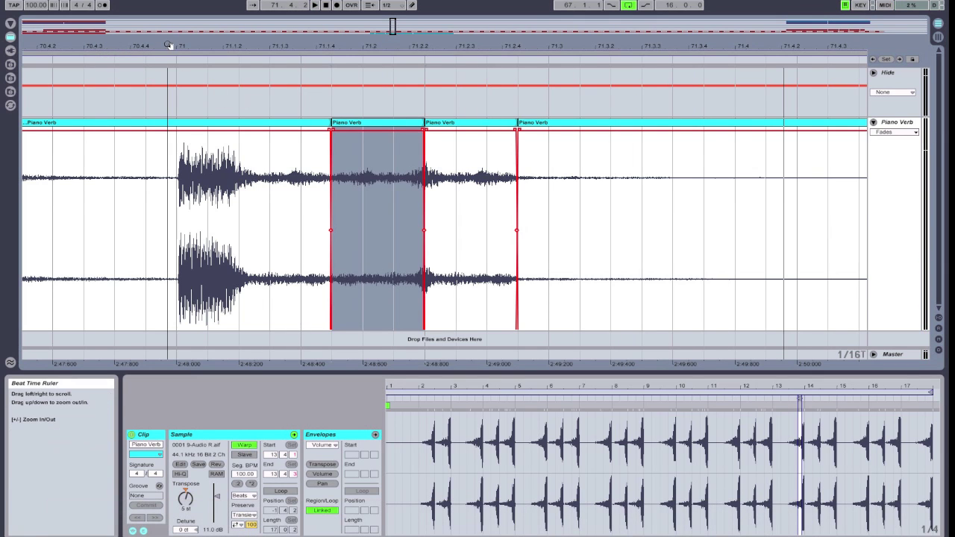
drag(169, 46, 172, 47)
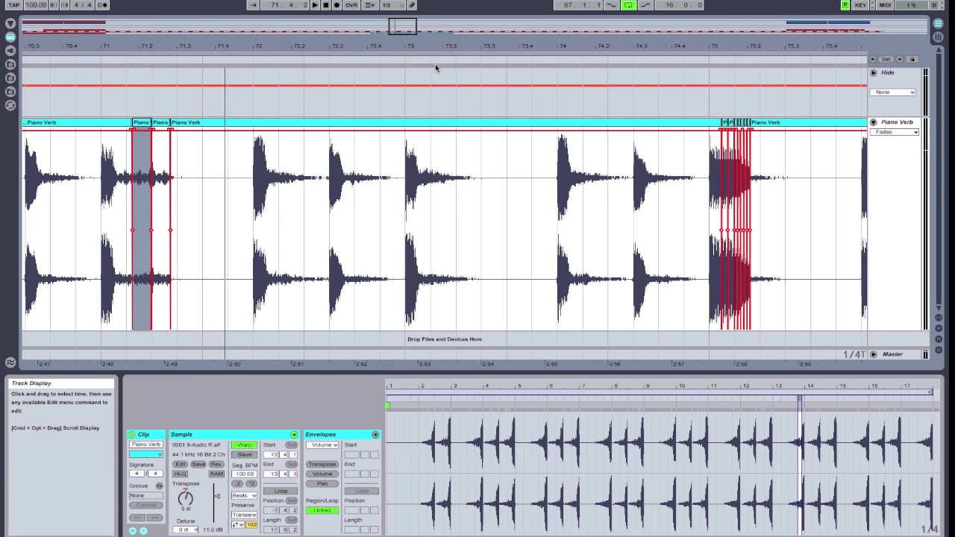
Step: Copy a stretch of reverb tail following a piano hit around bars 72–73
drag(431, 48, 429, 61)
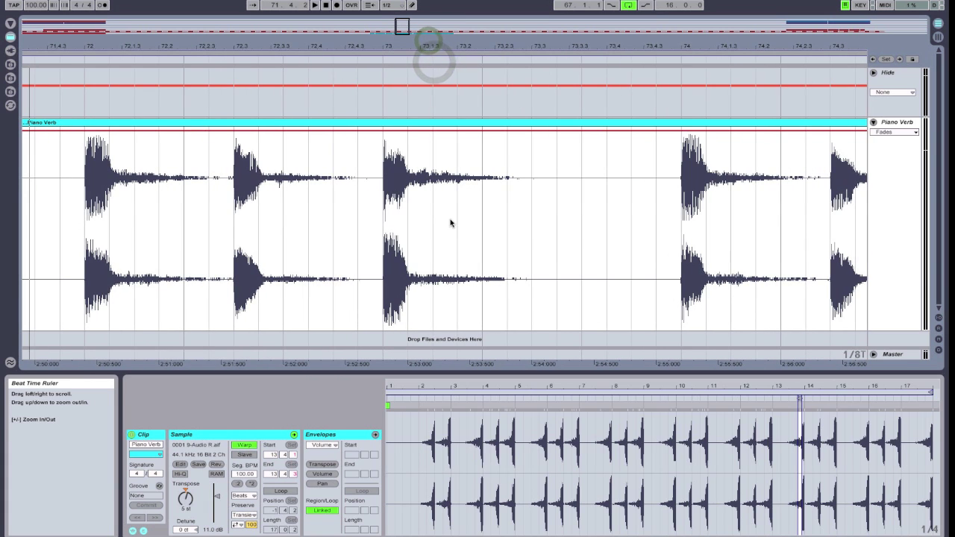
drag(433, 211, 496, 209)
key(super+c)
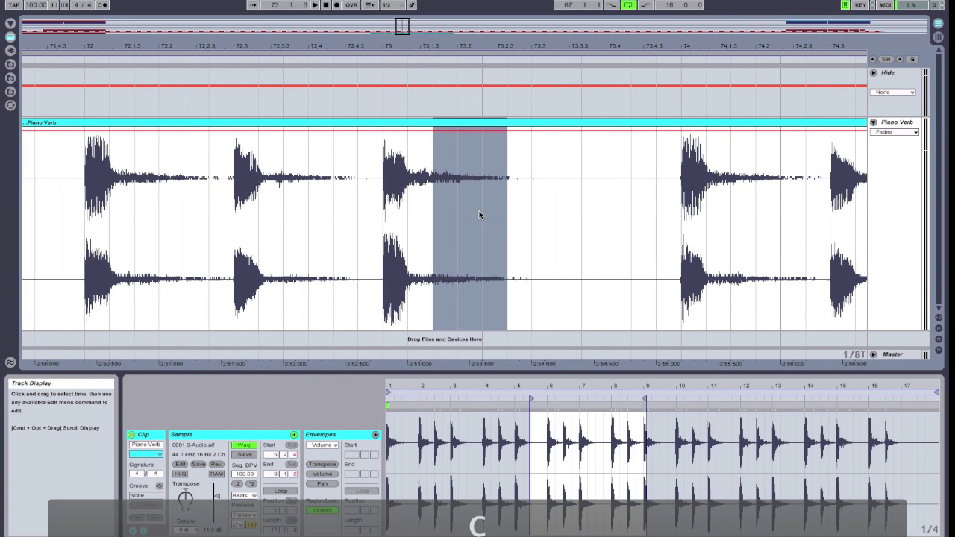
scroll(331, 215, left, 10)
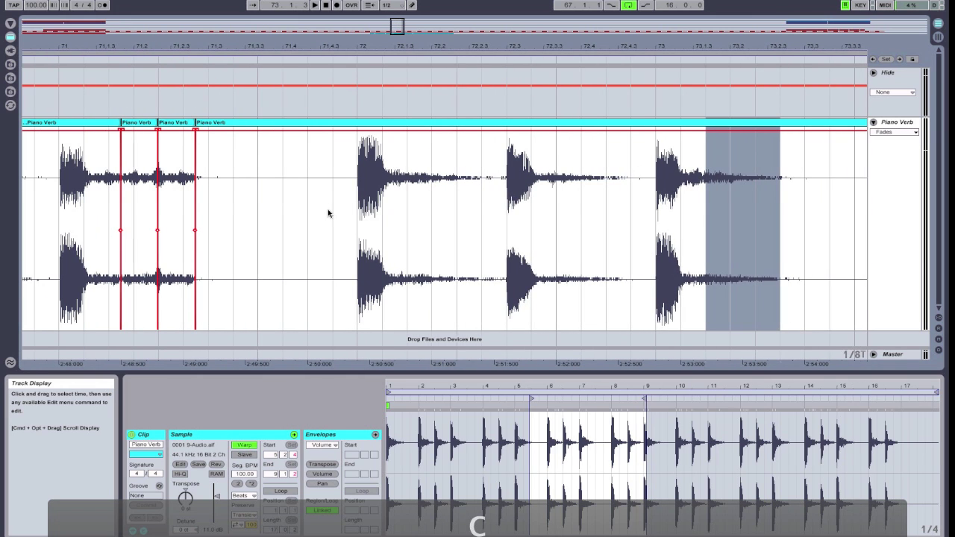
Step: Paste the copied tail after the stutter slices, reverse it, and move it to end at bar 72's hit
click(258, 208)
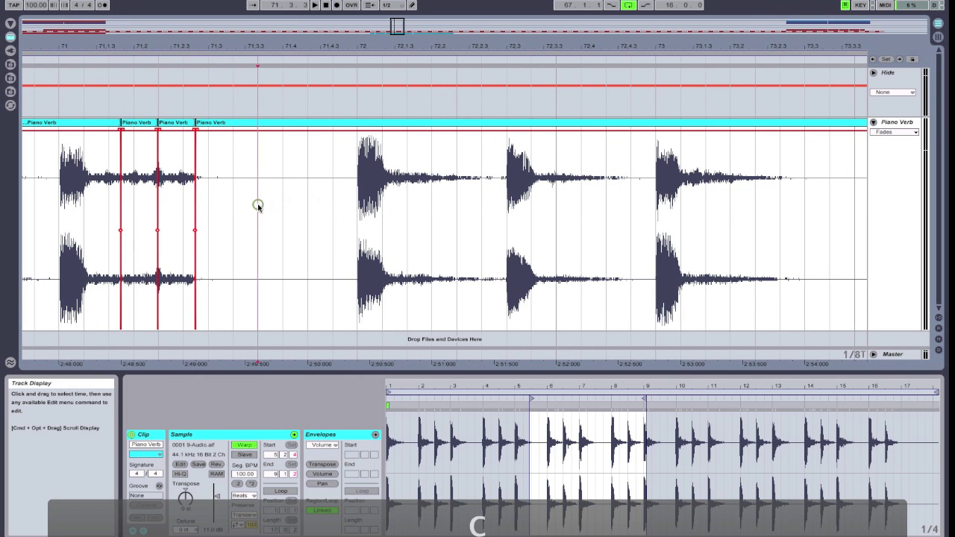
key(super+v)
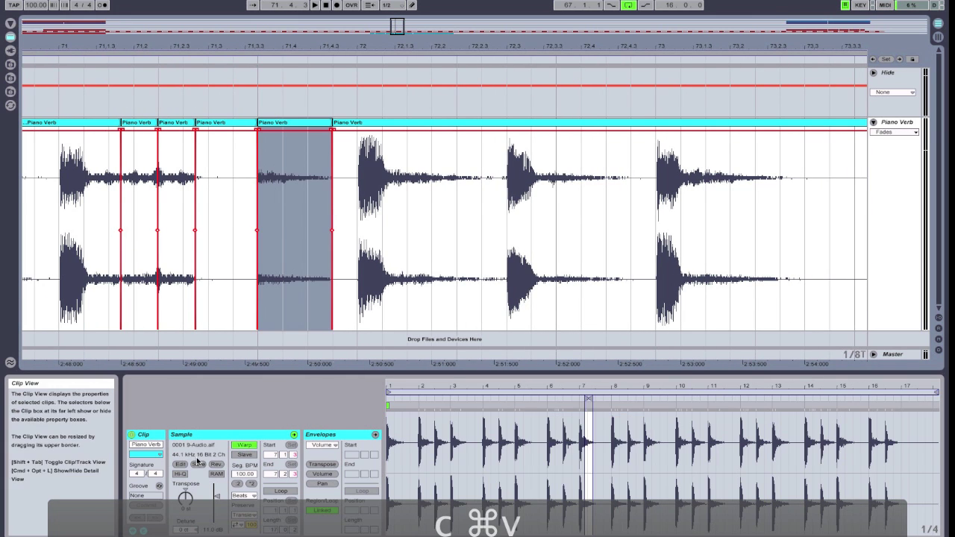
click(217, 465)
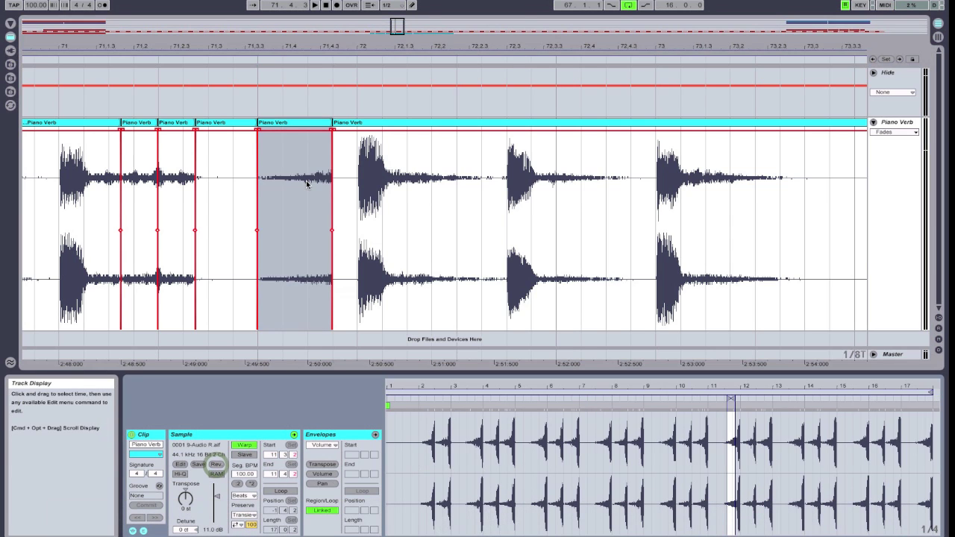
drag(306, 121, 326, 124)
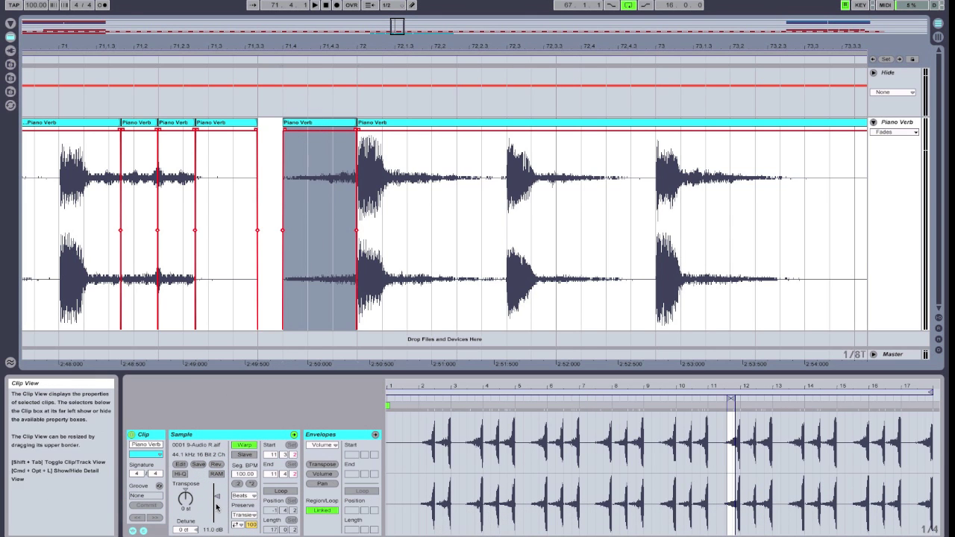
Step: Transpose the reversed tail at 71.4 up 5 semitones and play back the swell
click(186, 501)
drag(186, 501, 187, 494)
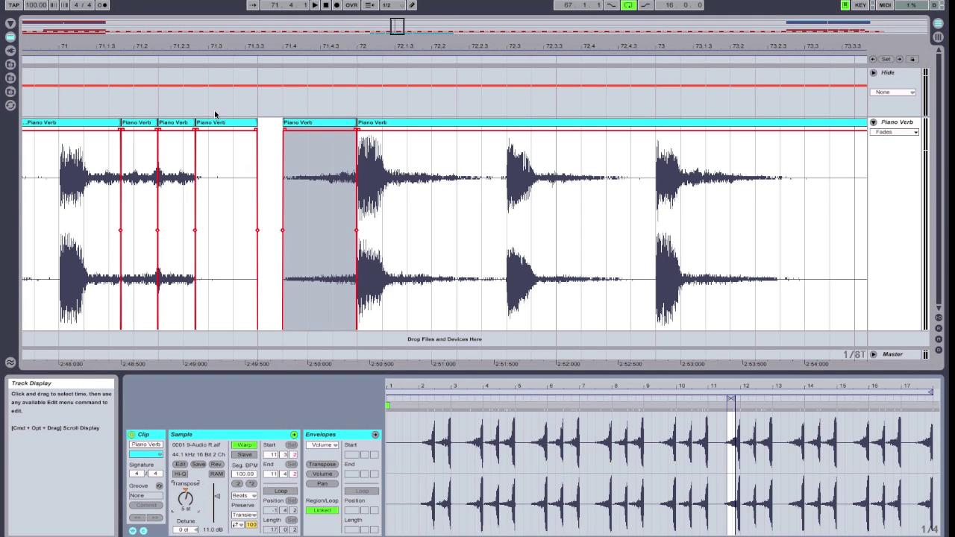
click(207, 57)
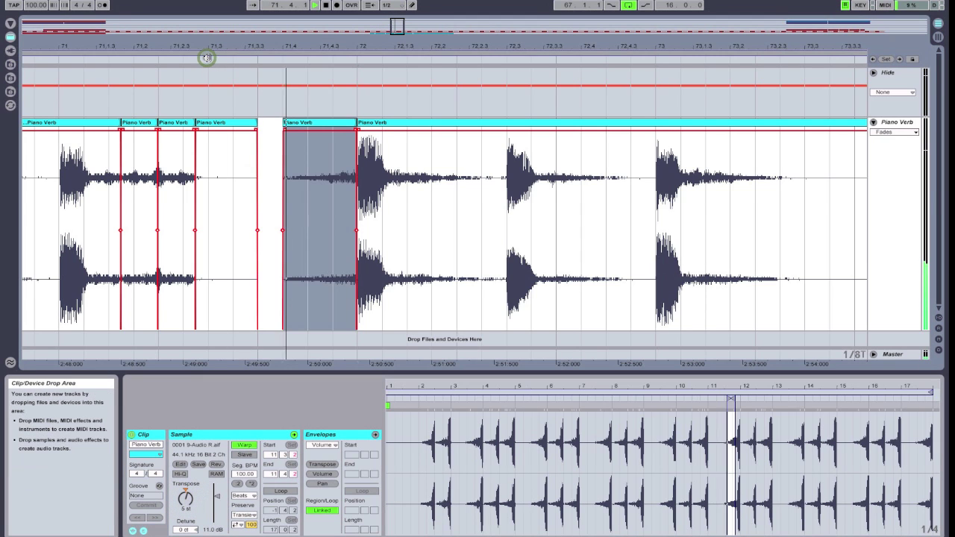
click(145, 60)
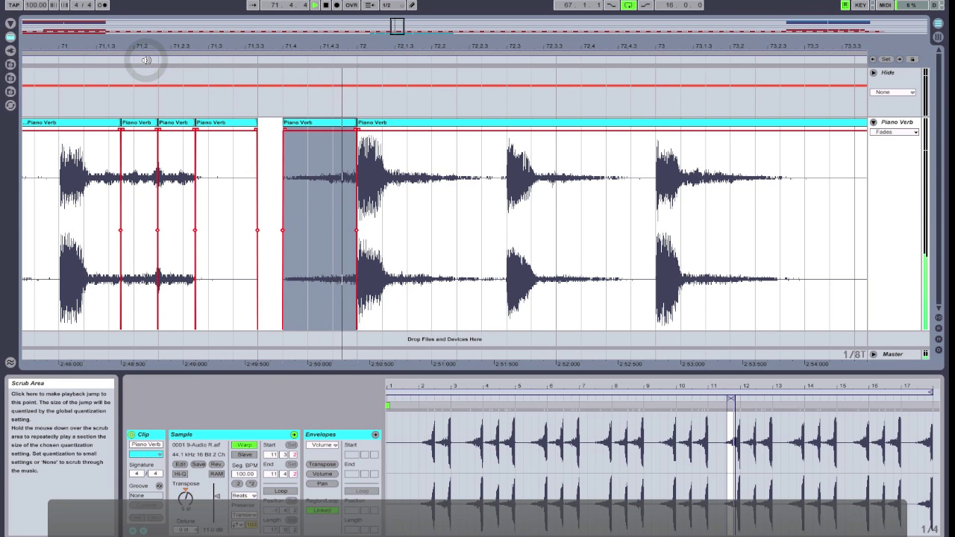
key(space)
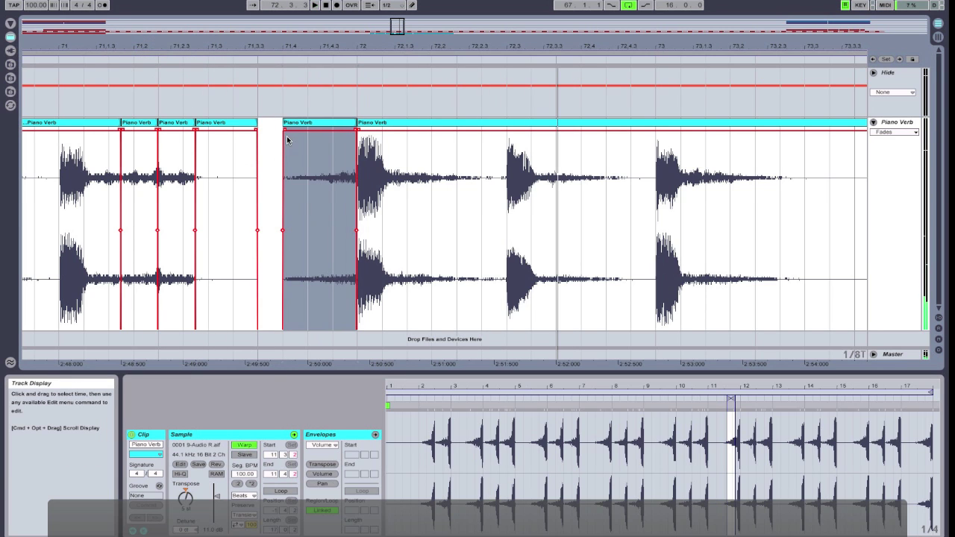
Step: Fade in the reversed tail fully, raise its clip gain to 15.6 dB, and play the swell
click(285, 133)
drag(285, 133, 353, 142)
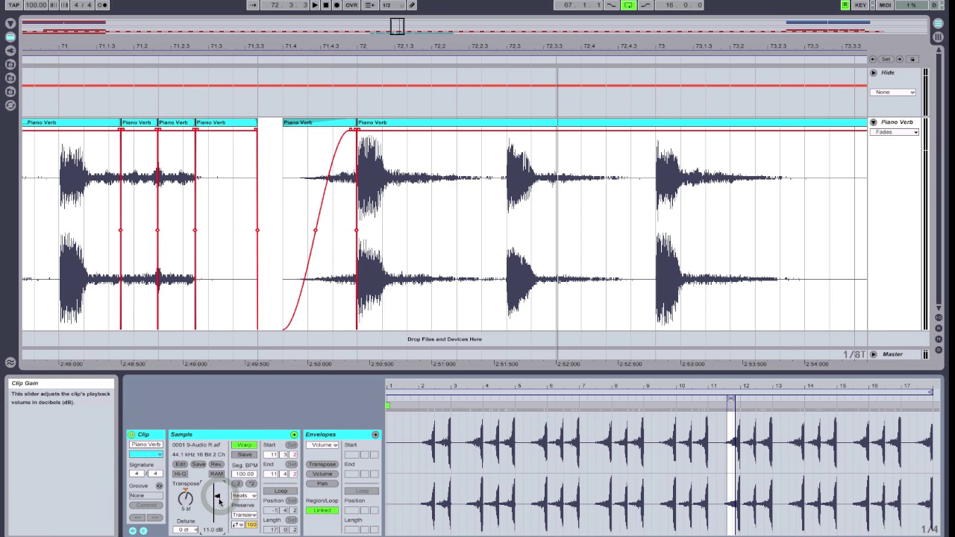
click(315, 126)
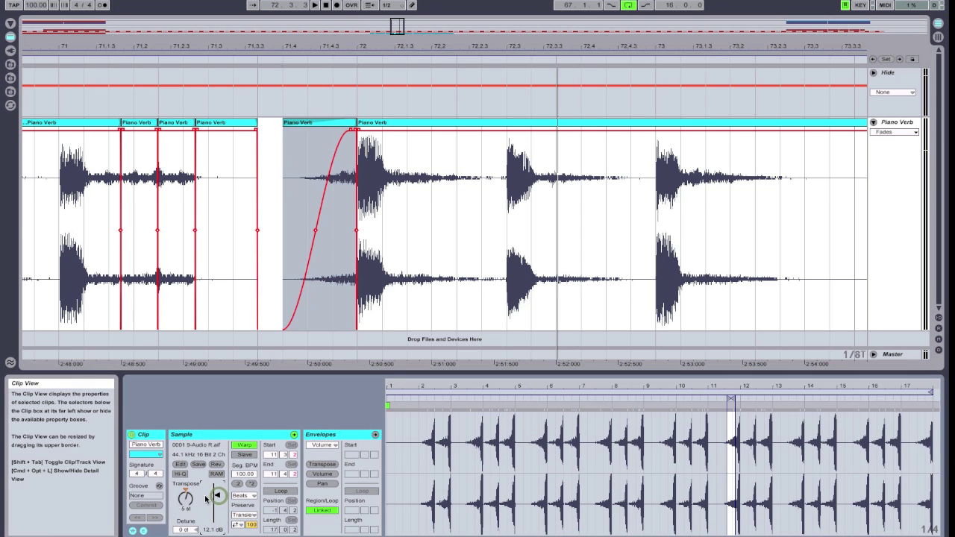
drag(206, 499, 207, 488)
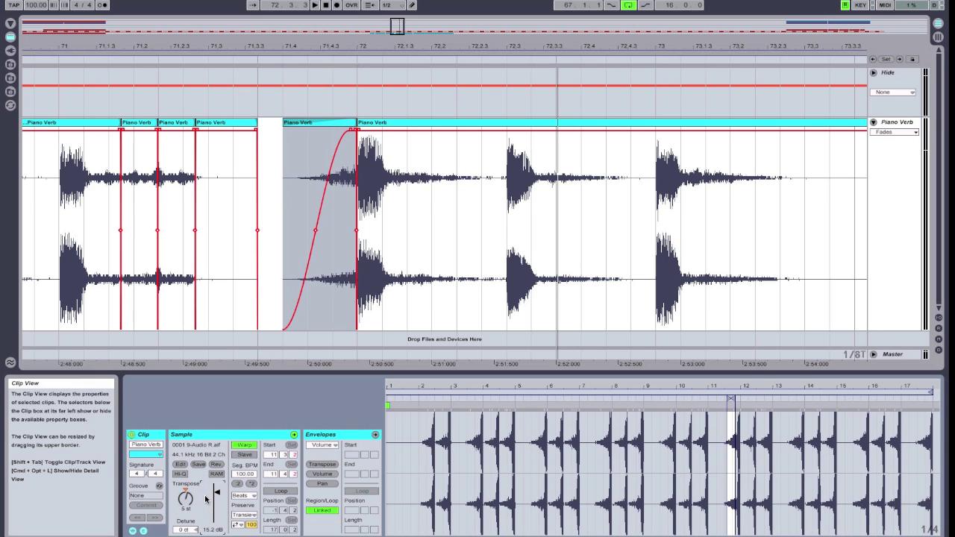
click(205, 60)
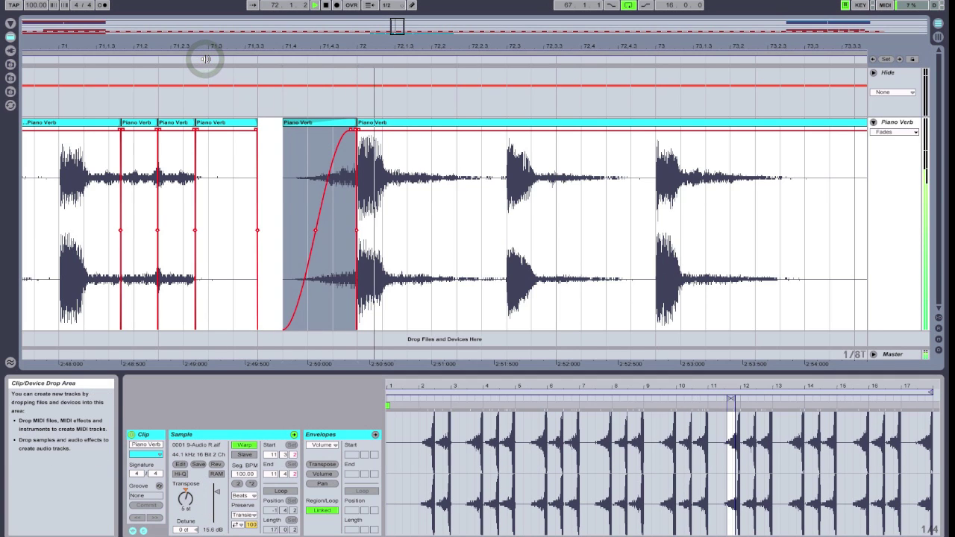